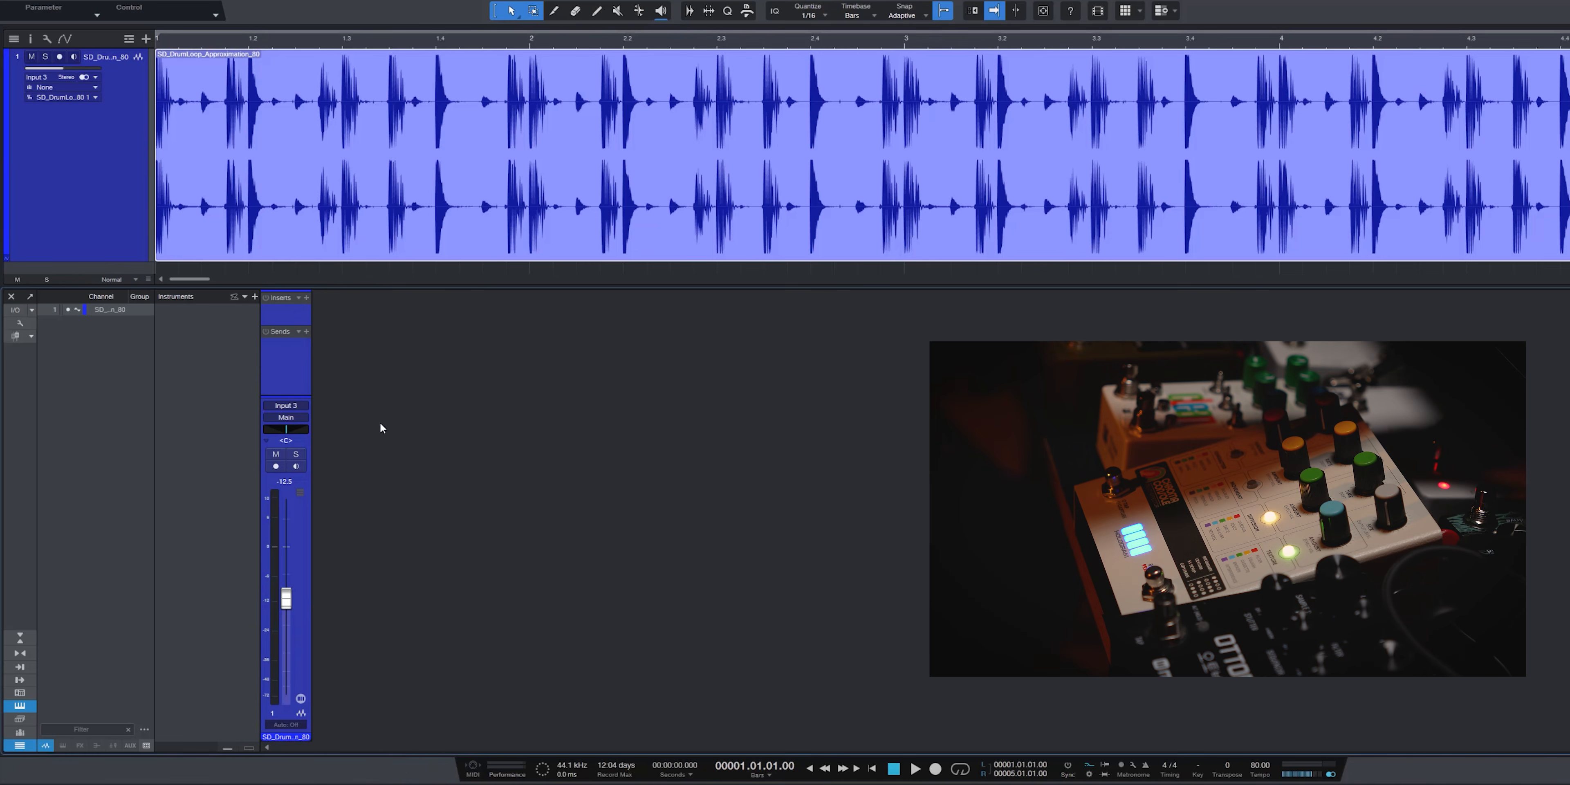
- Audition the drum loop track from the start of the song and stop playback
key("space")
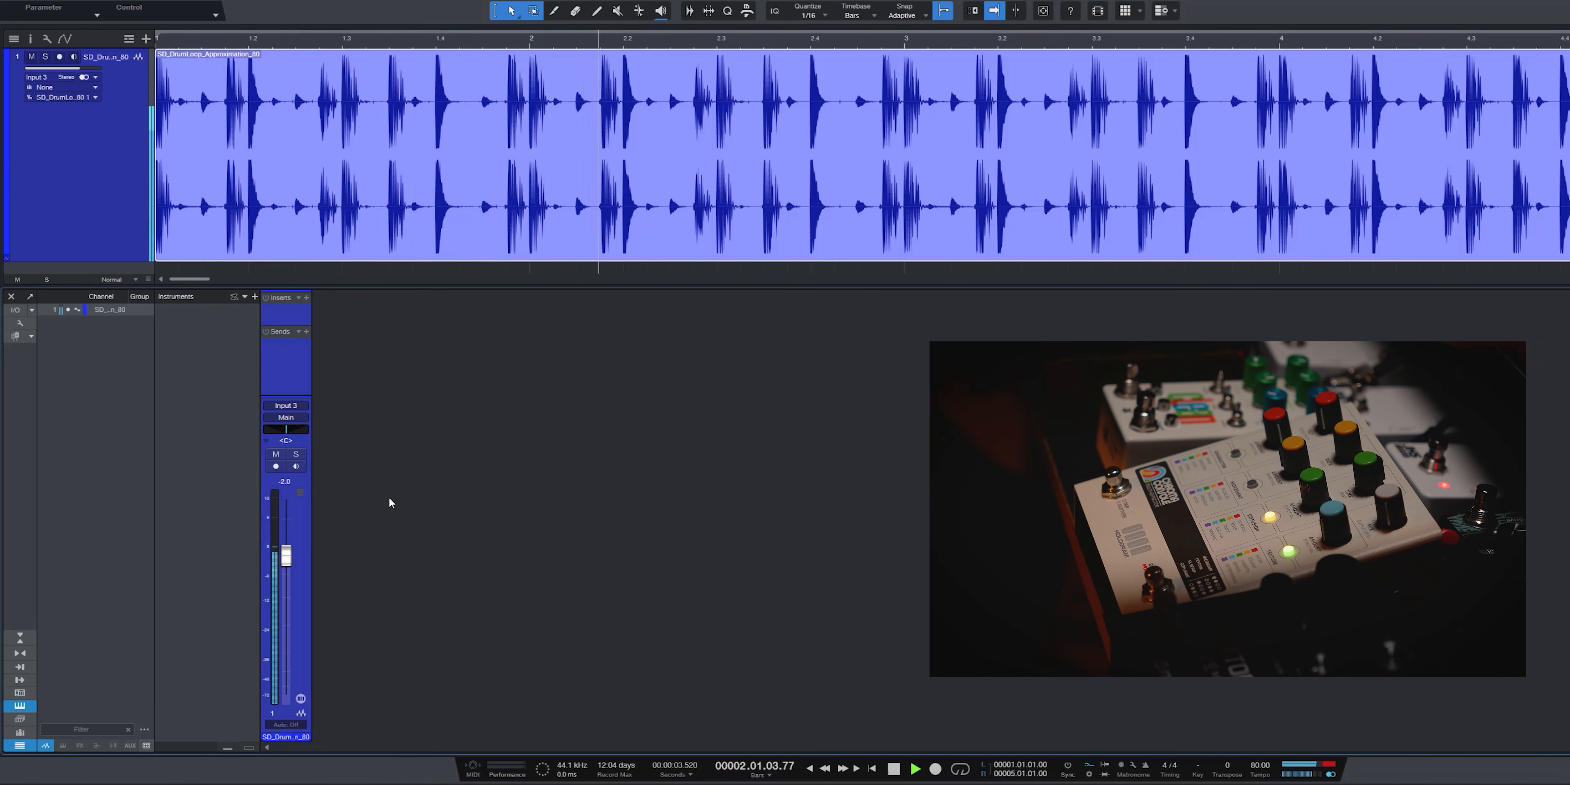
key("space")
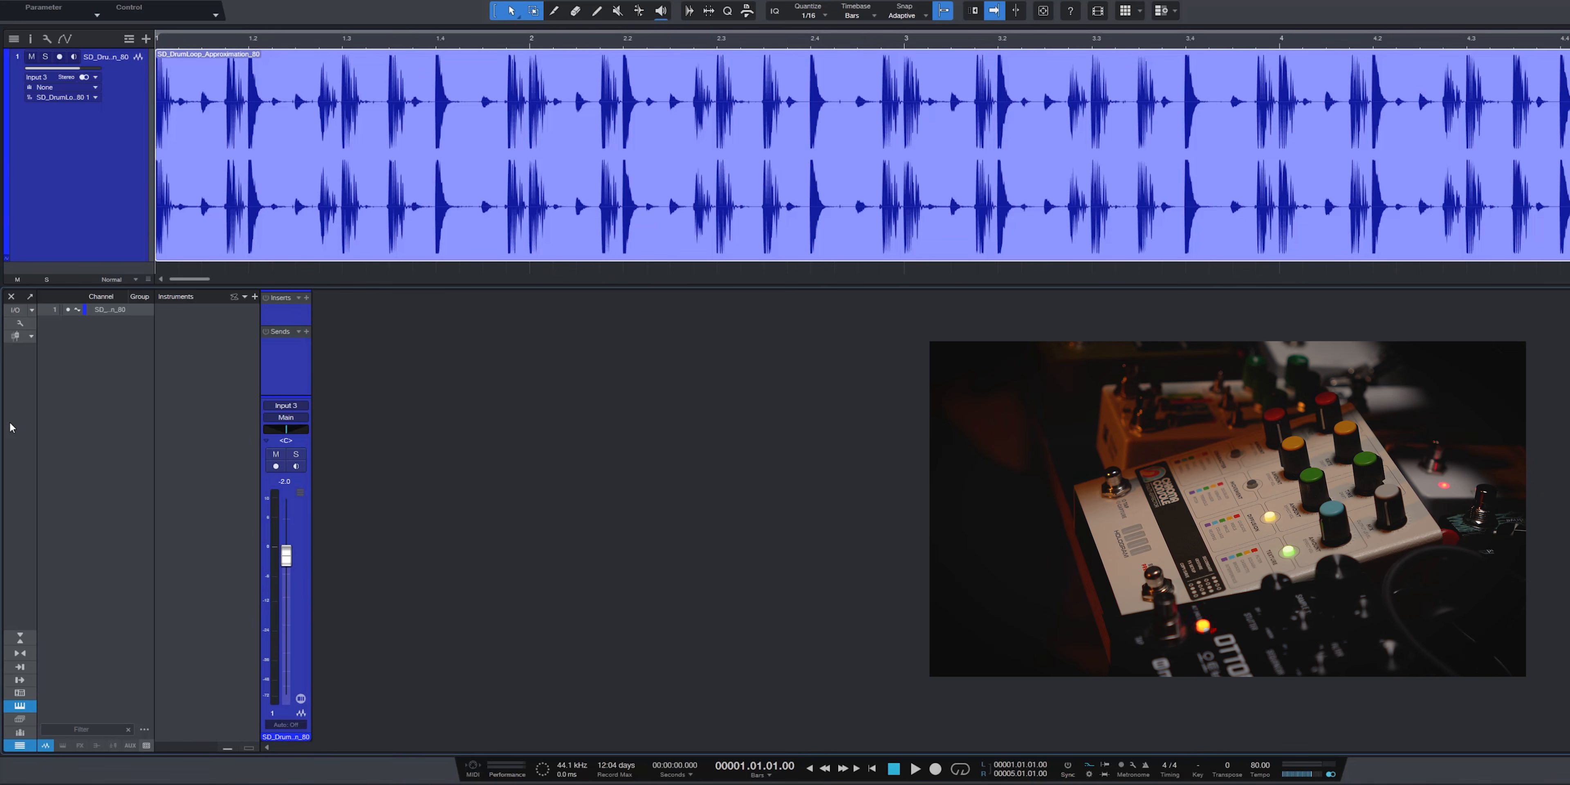
- Add a stereo output named CHROMA on interface output channels 3 and 4 in the song's audio I/O setup and apply it
left_click(16, 312)
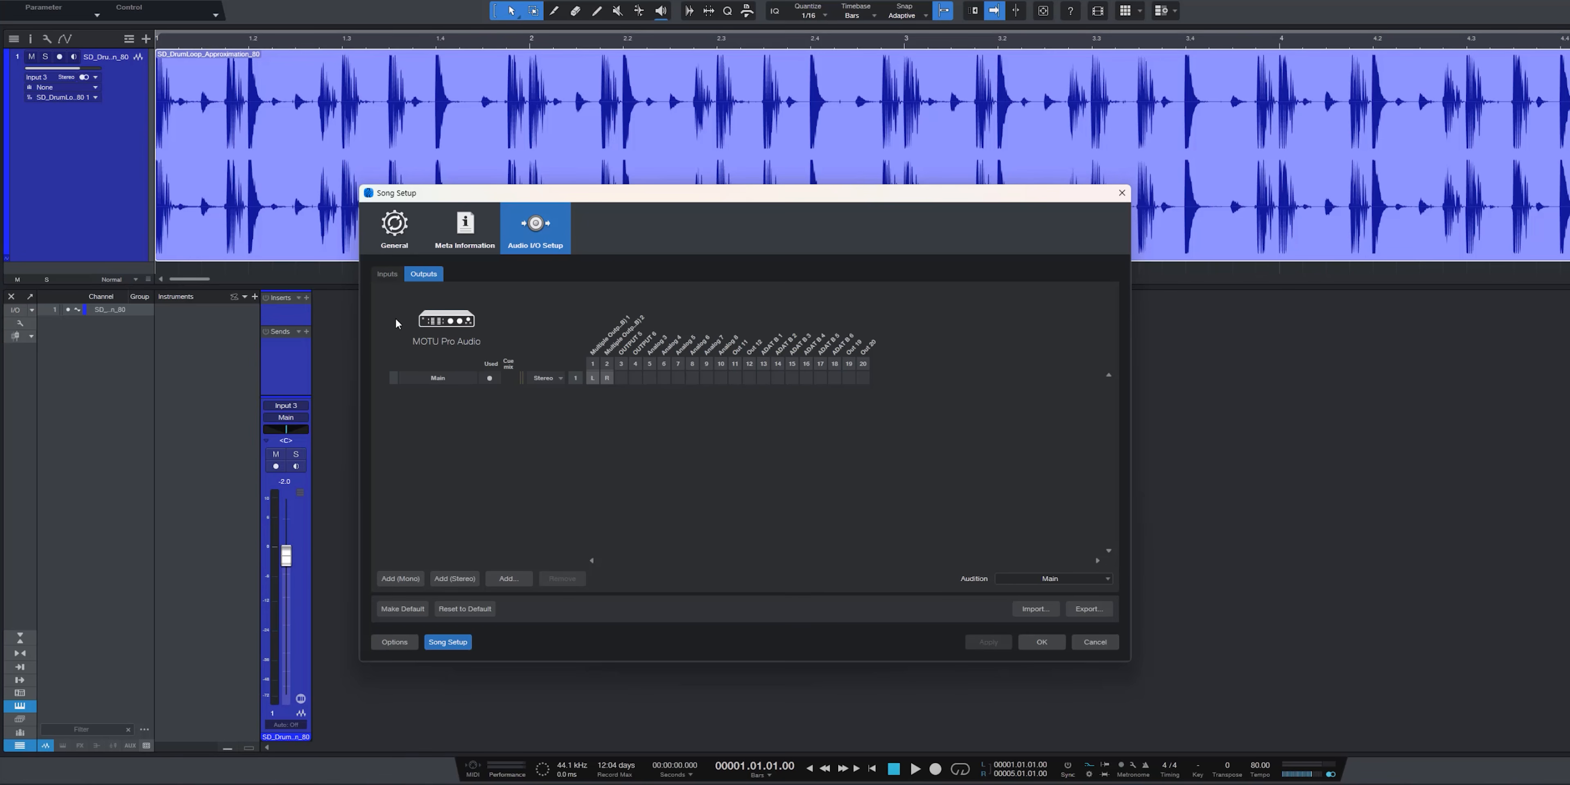
left_click(386, 275)
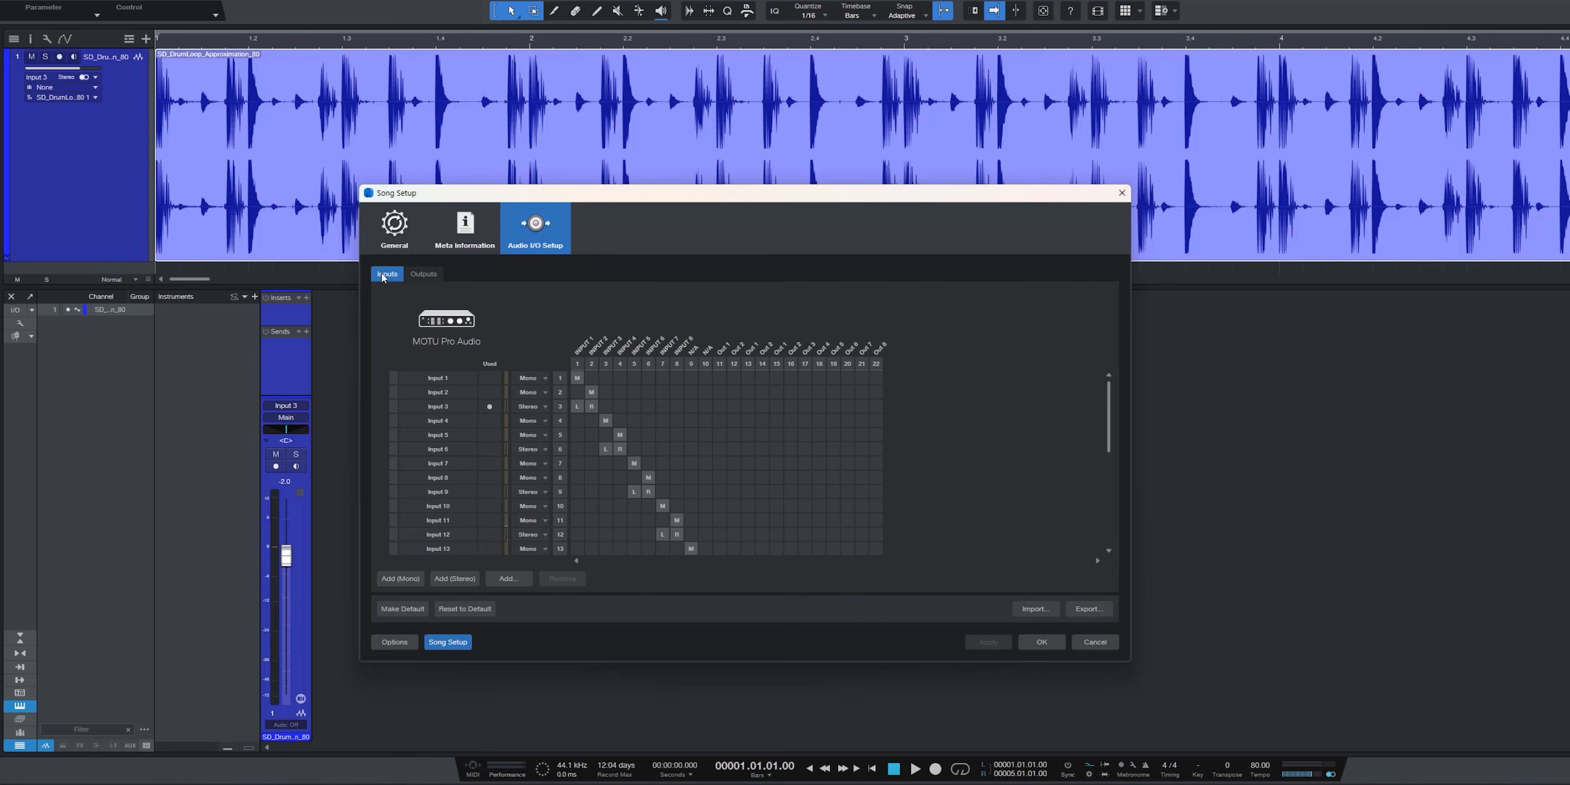
left_click(418, 280)
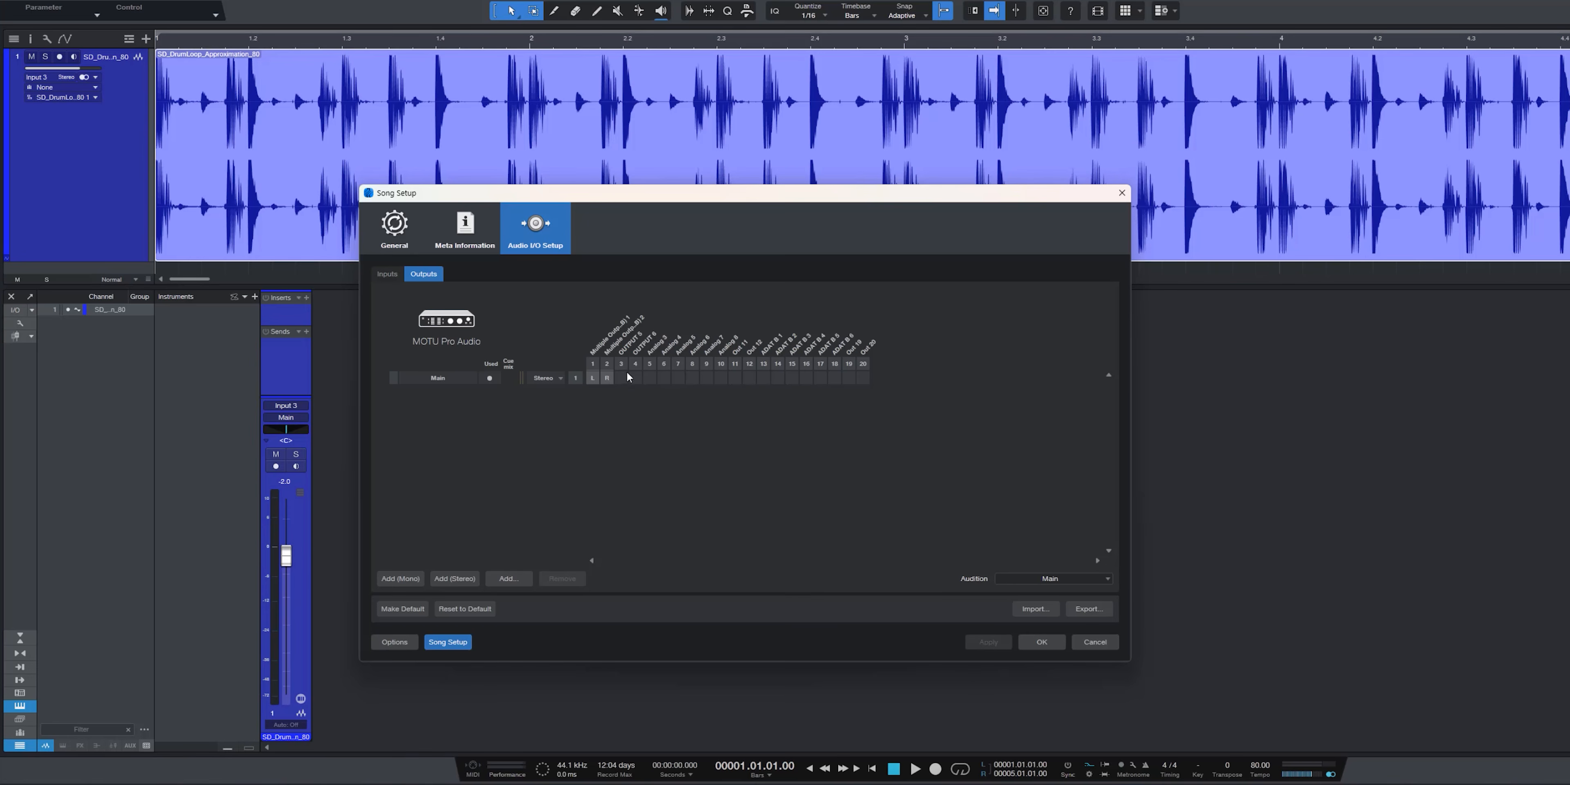
left_click(456, 578)
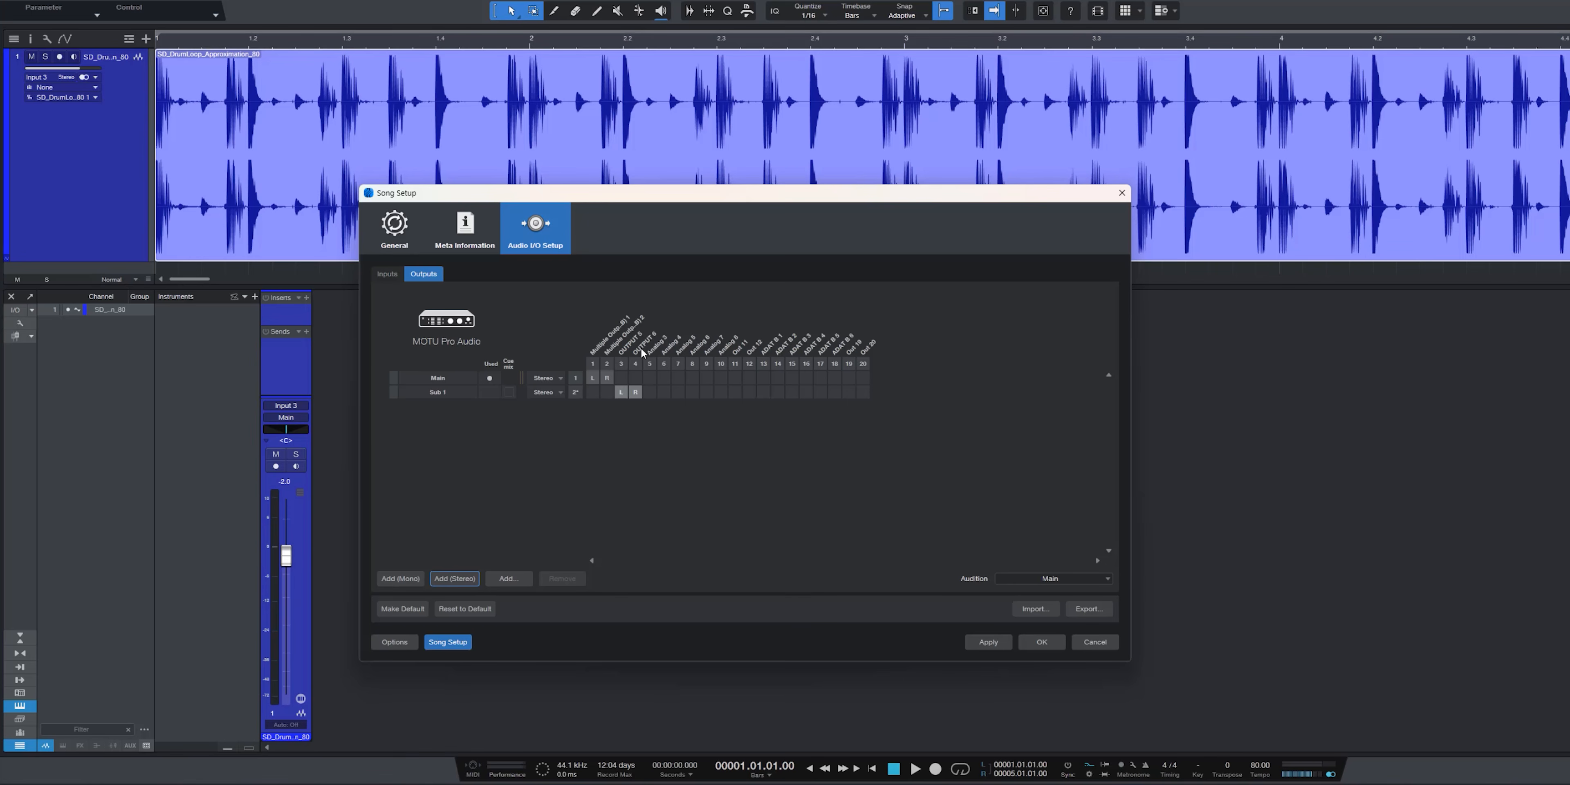
left_click(441, 395)
type("CHROMA")
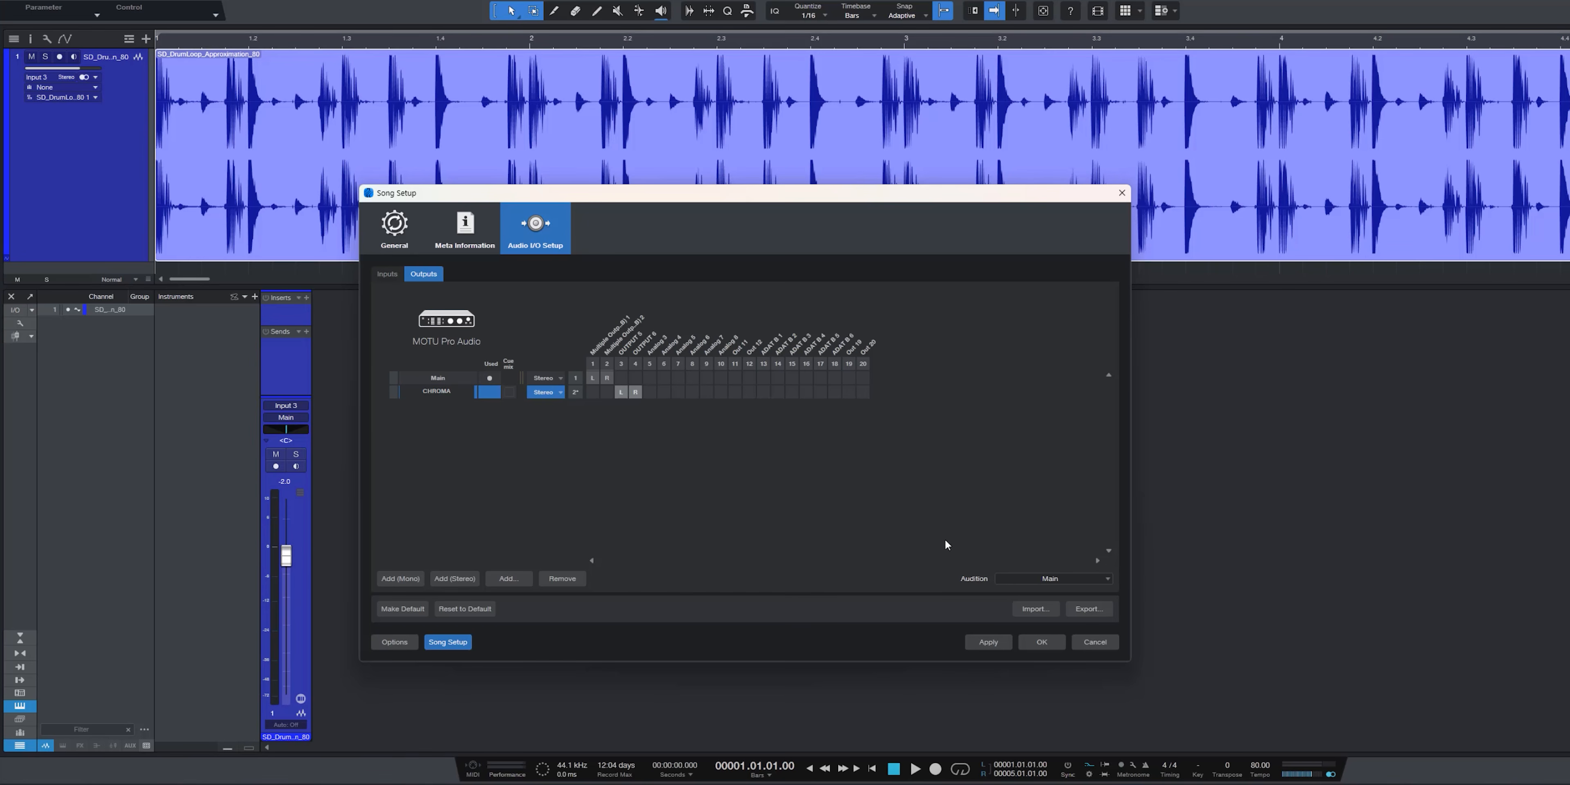
key("Return")
left_click(988, 642)
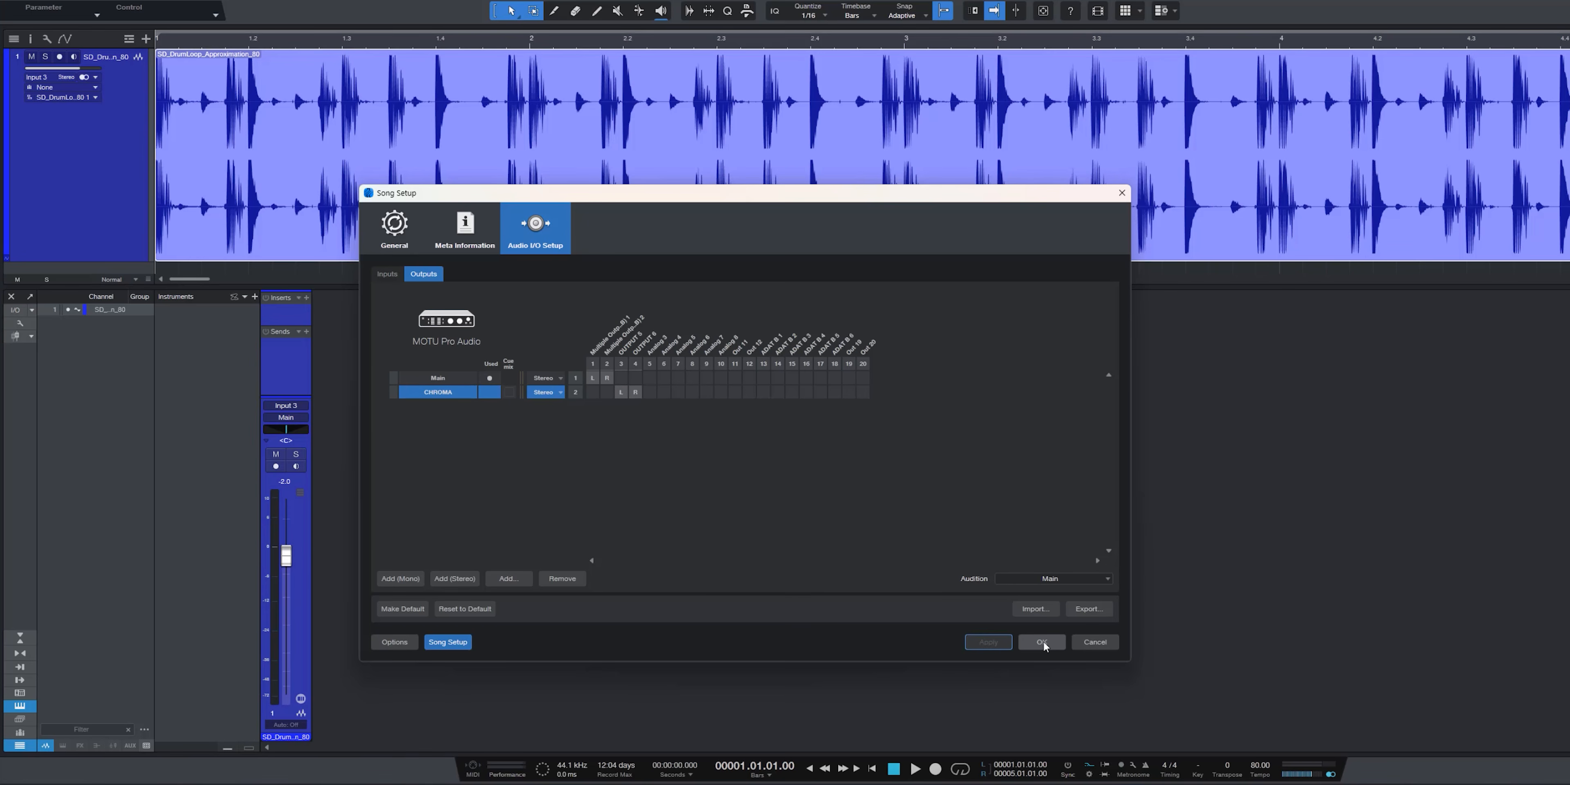
left_click(1043, 642)
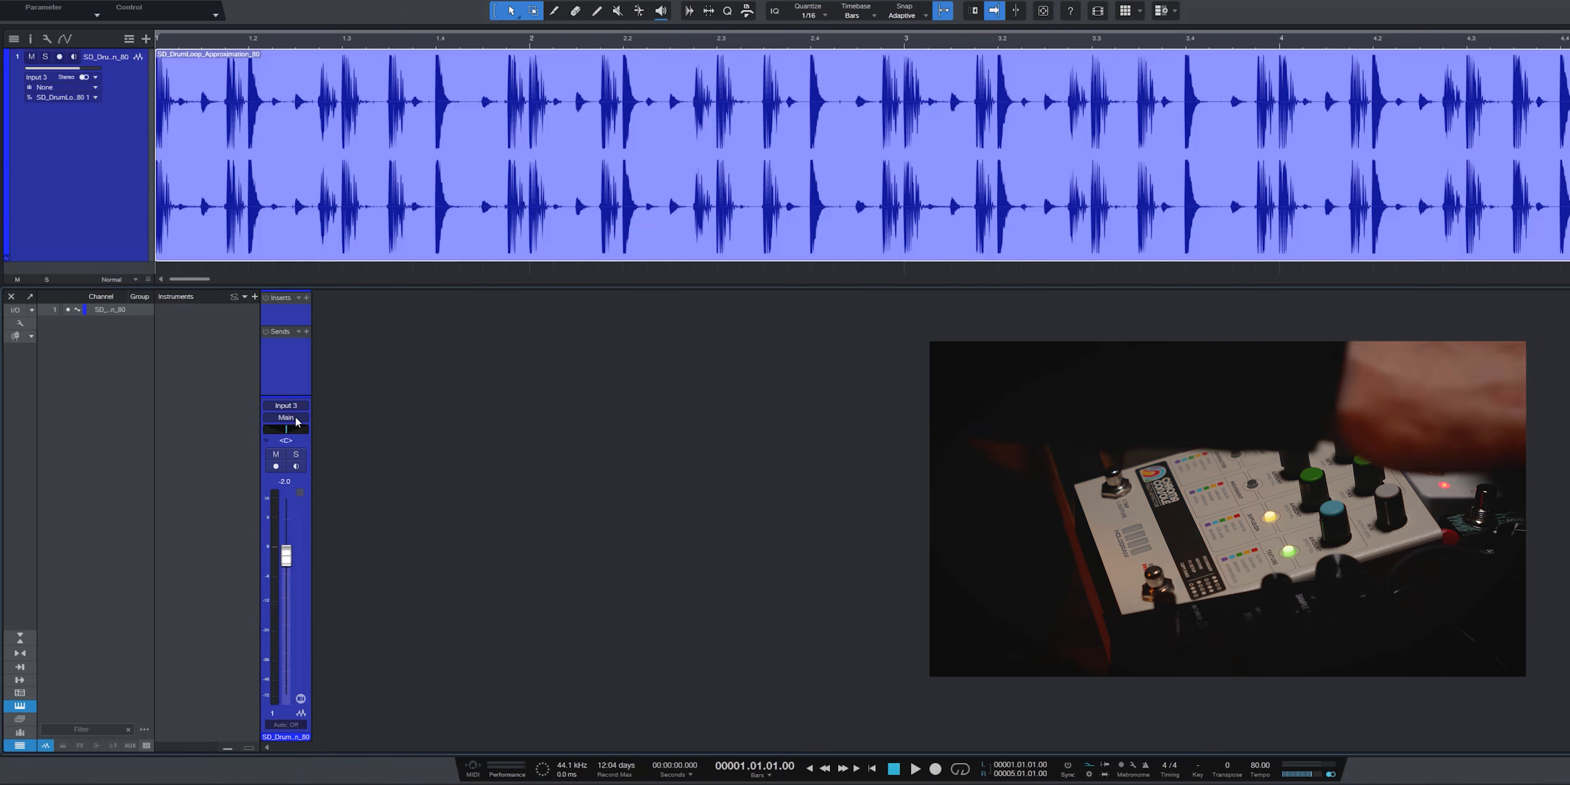
- Route the drum loop channel's output to CHROMA instead of Main, auditioning playback before and after the change
key("space")
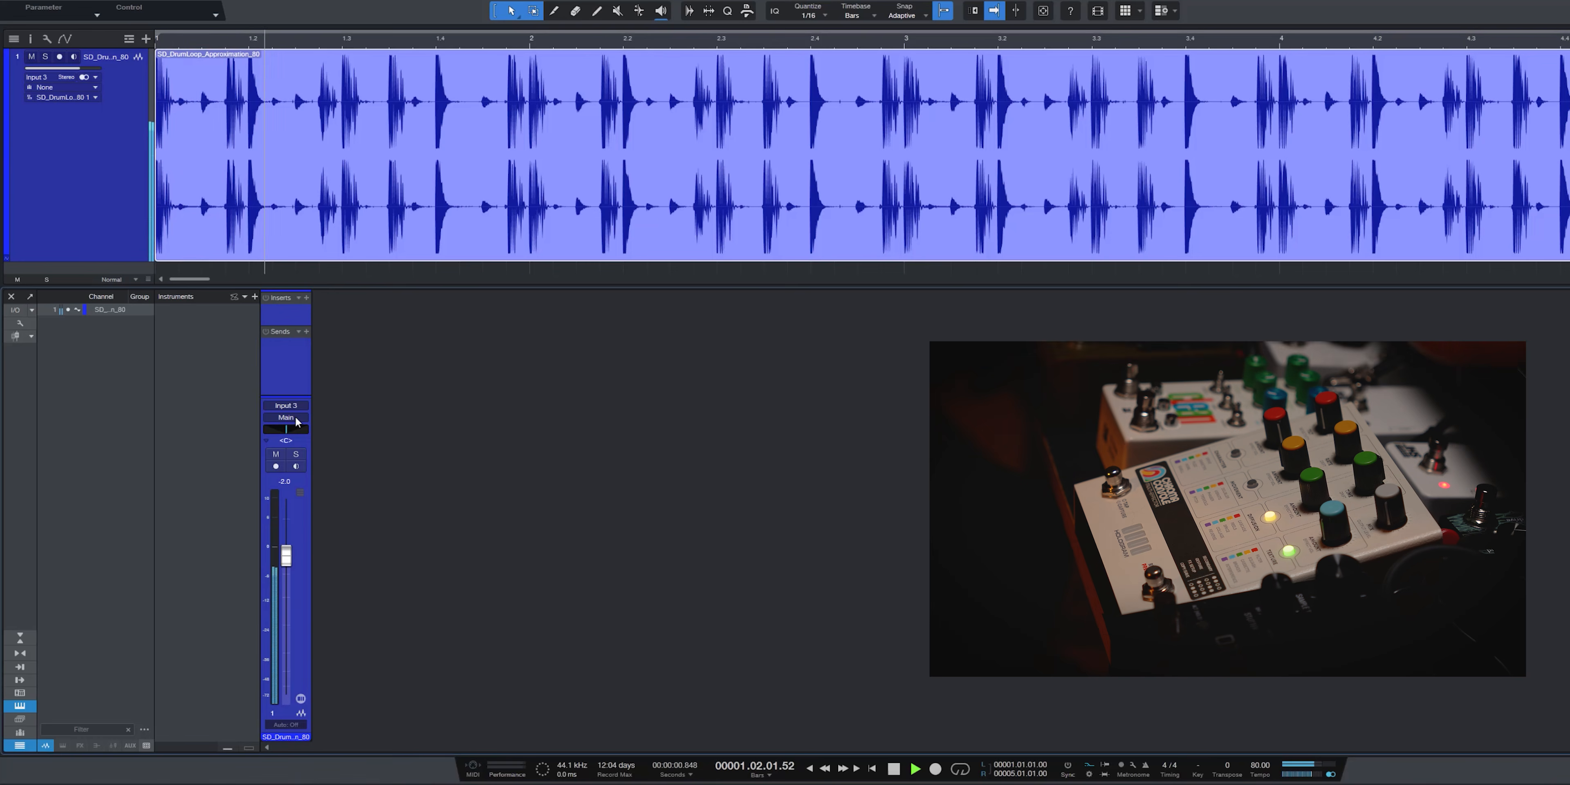
key("space")
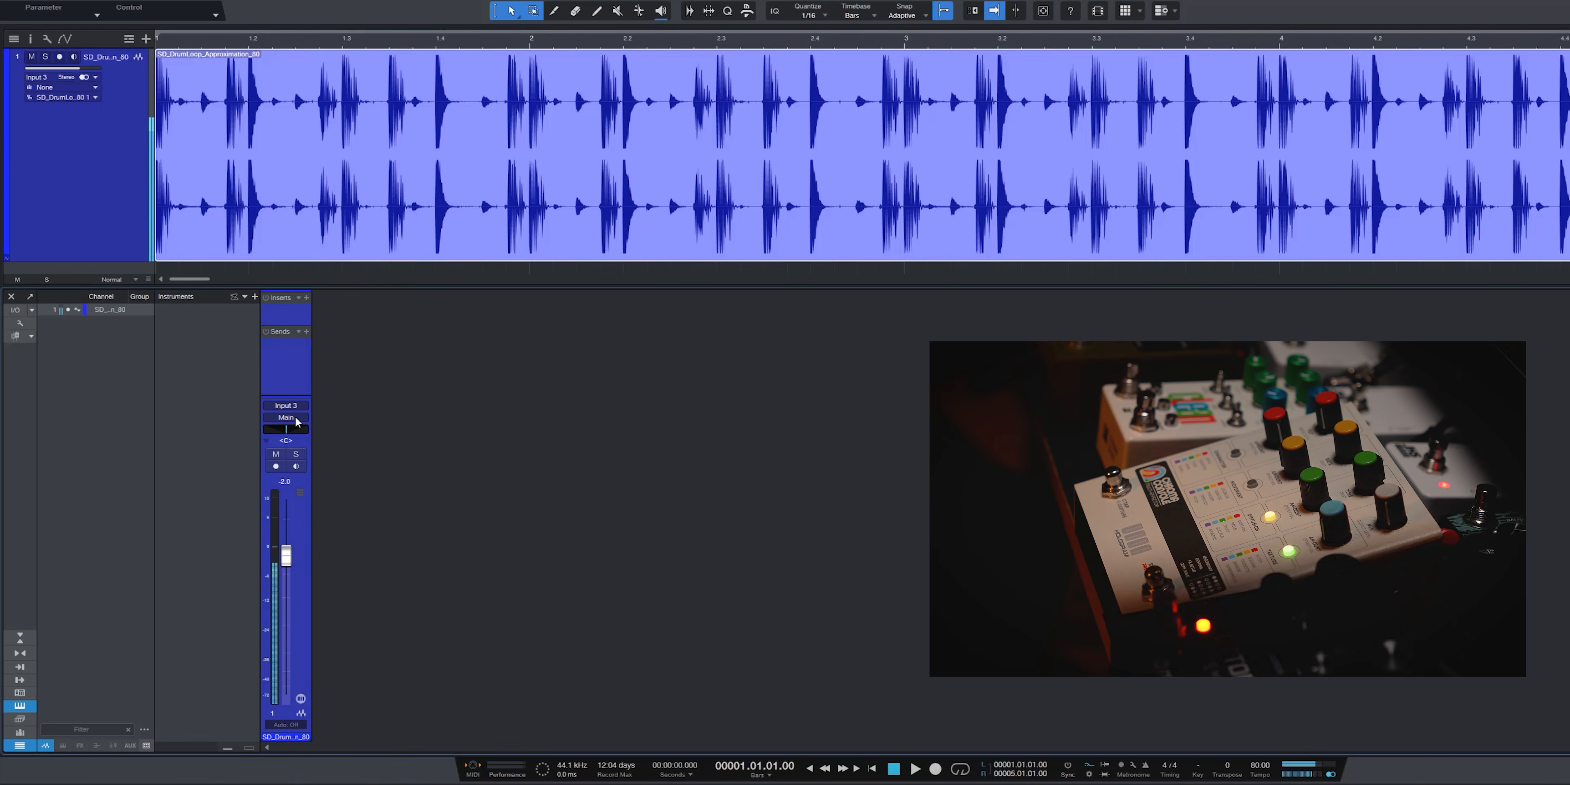
left_click(295, 417)
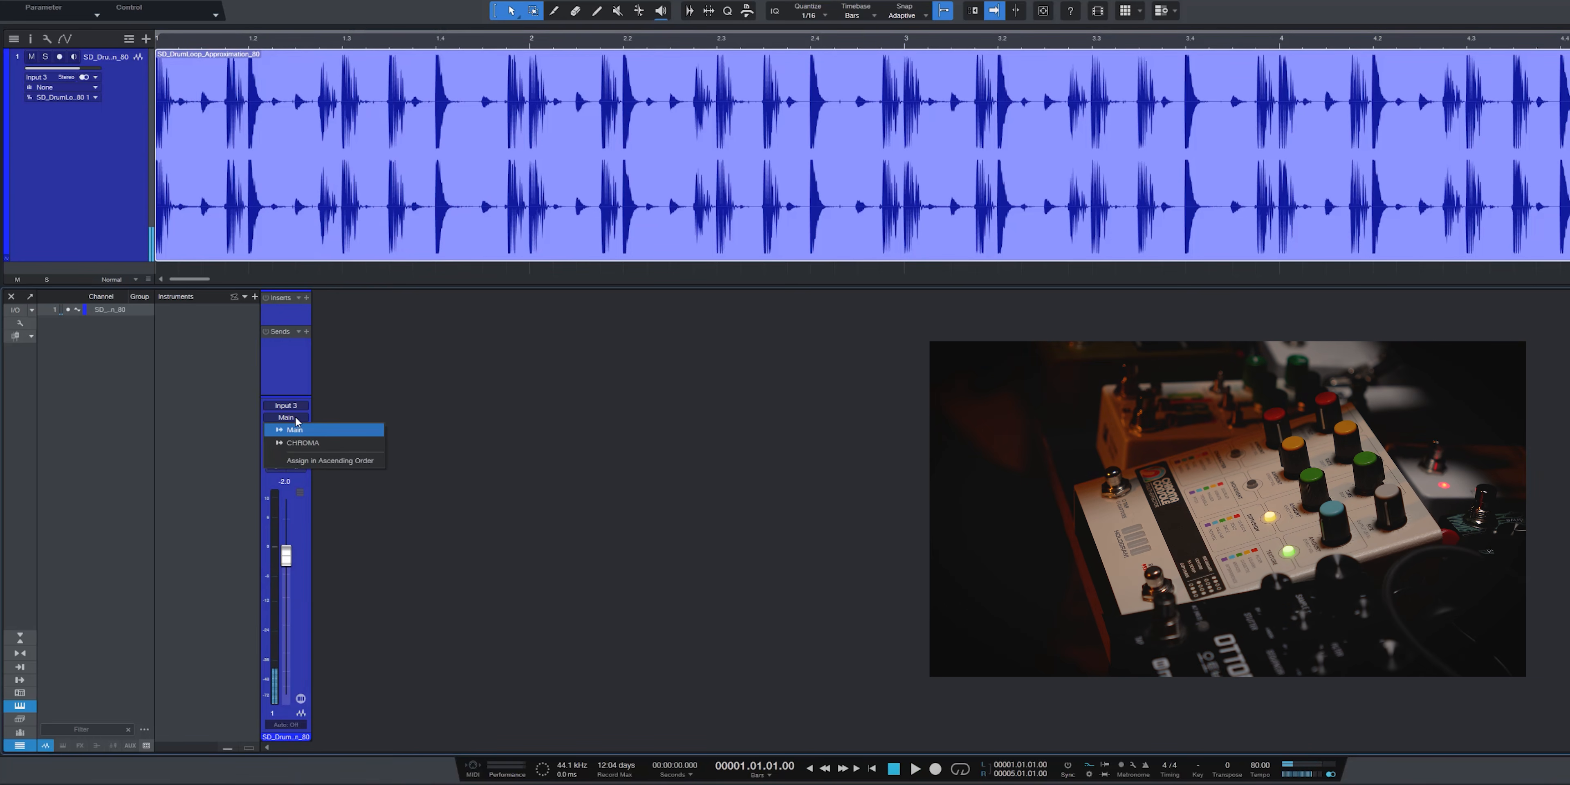
left_click(301, 443)
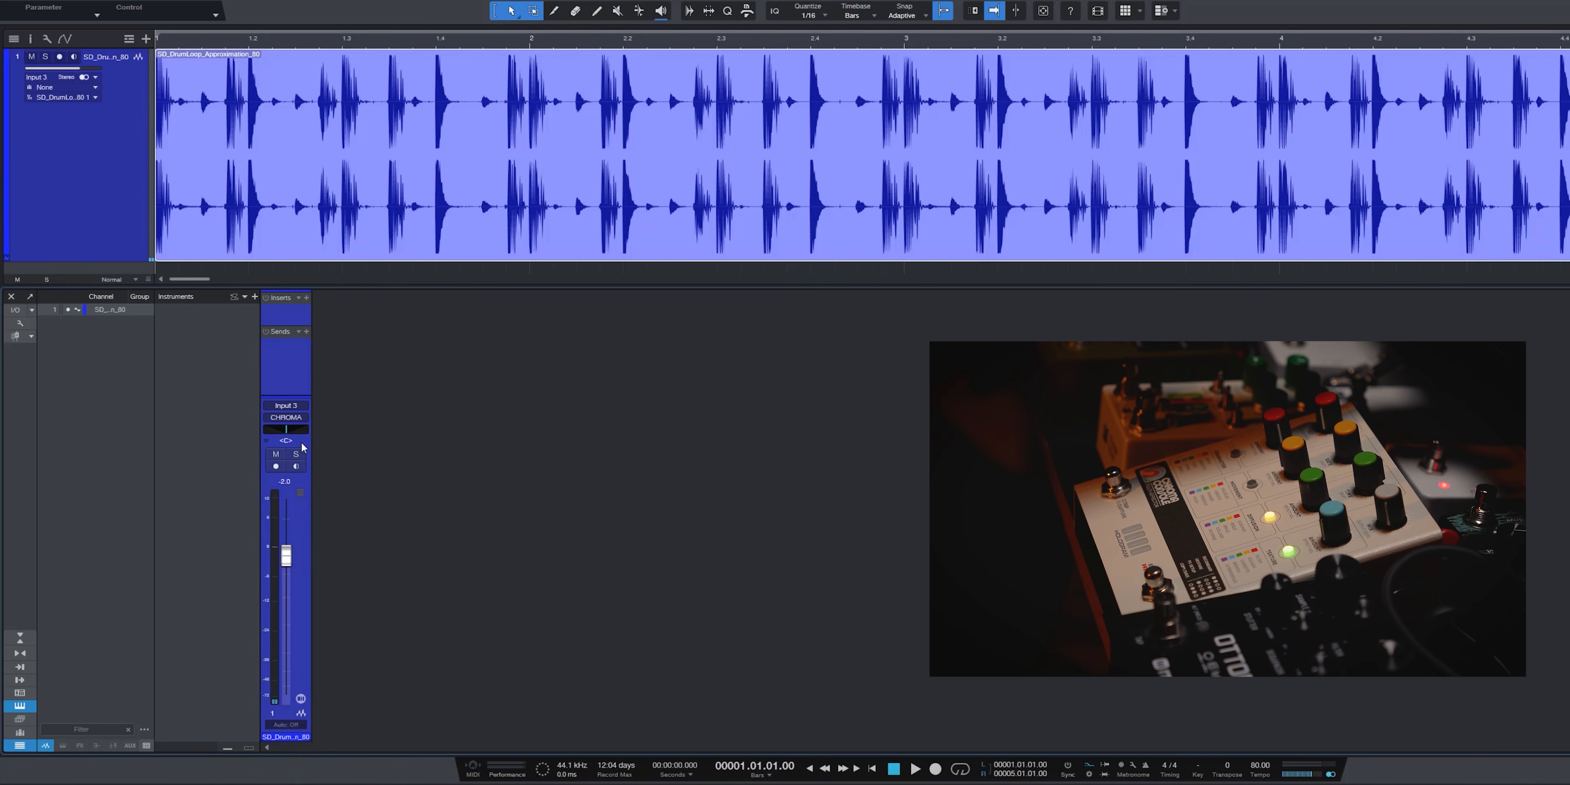
key("space")
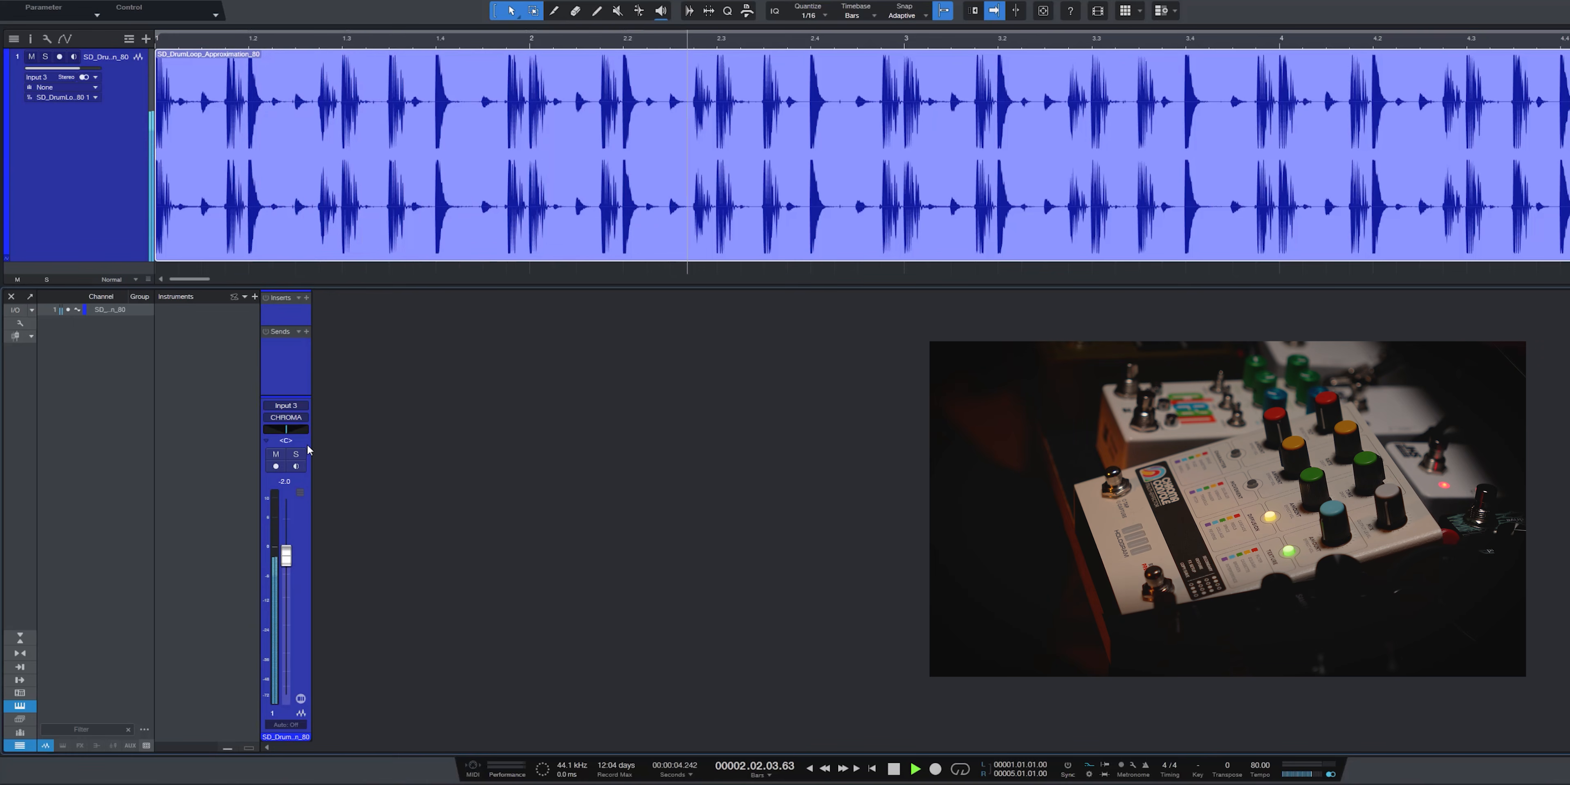
key("space")
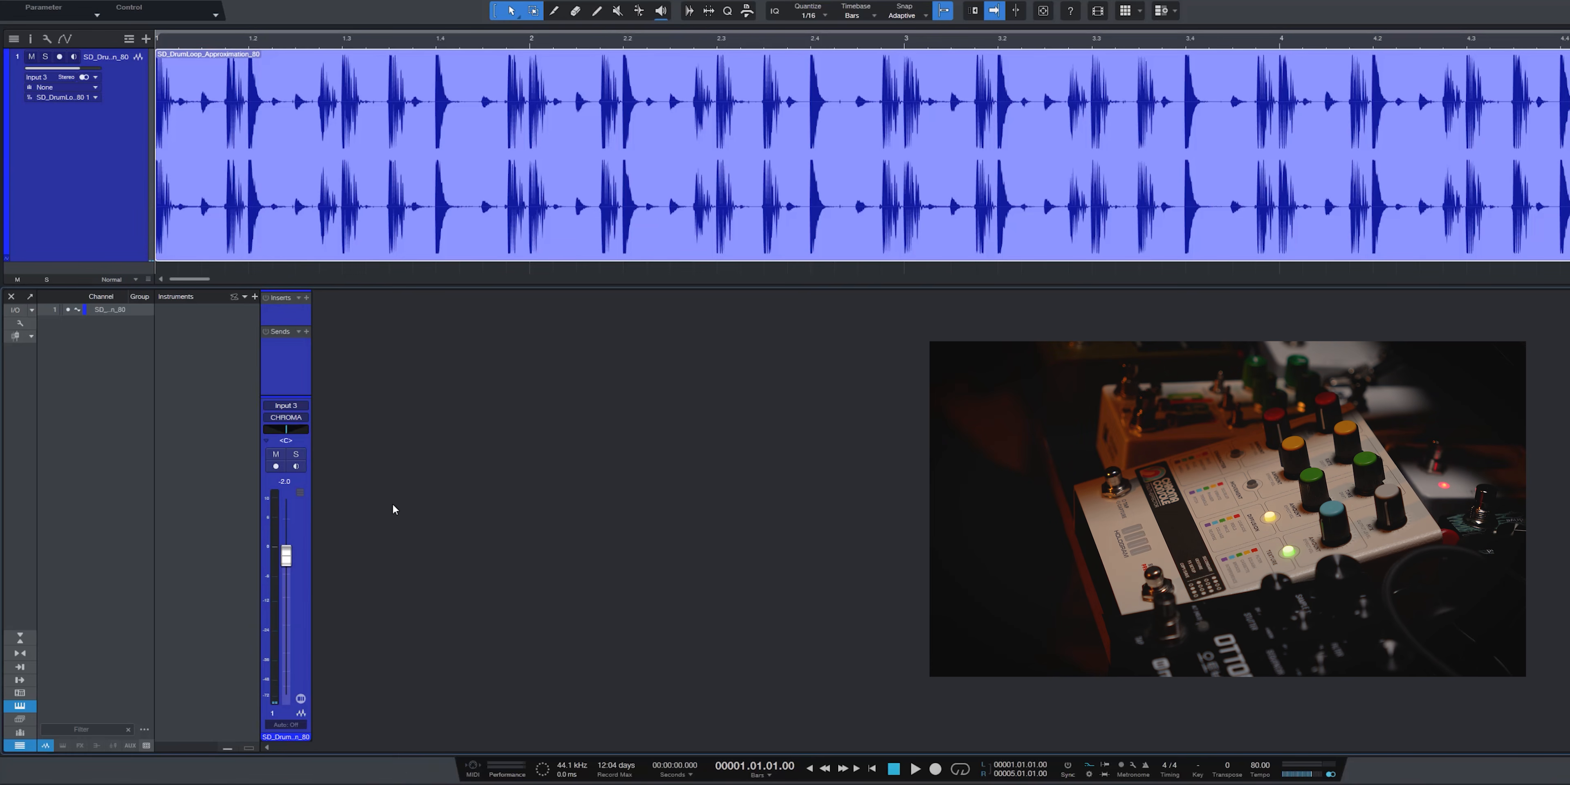
- Add a stereo audio track below the drum loop, making the arrangement area and track taller and the track headers wider
left_click_drag(495, 288, 477, 461)
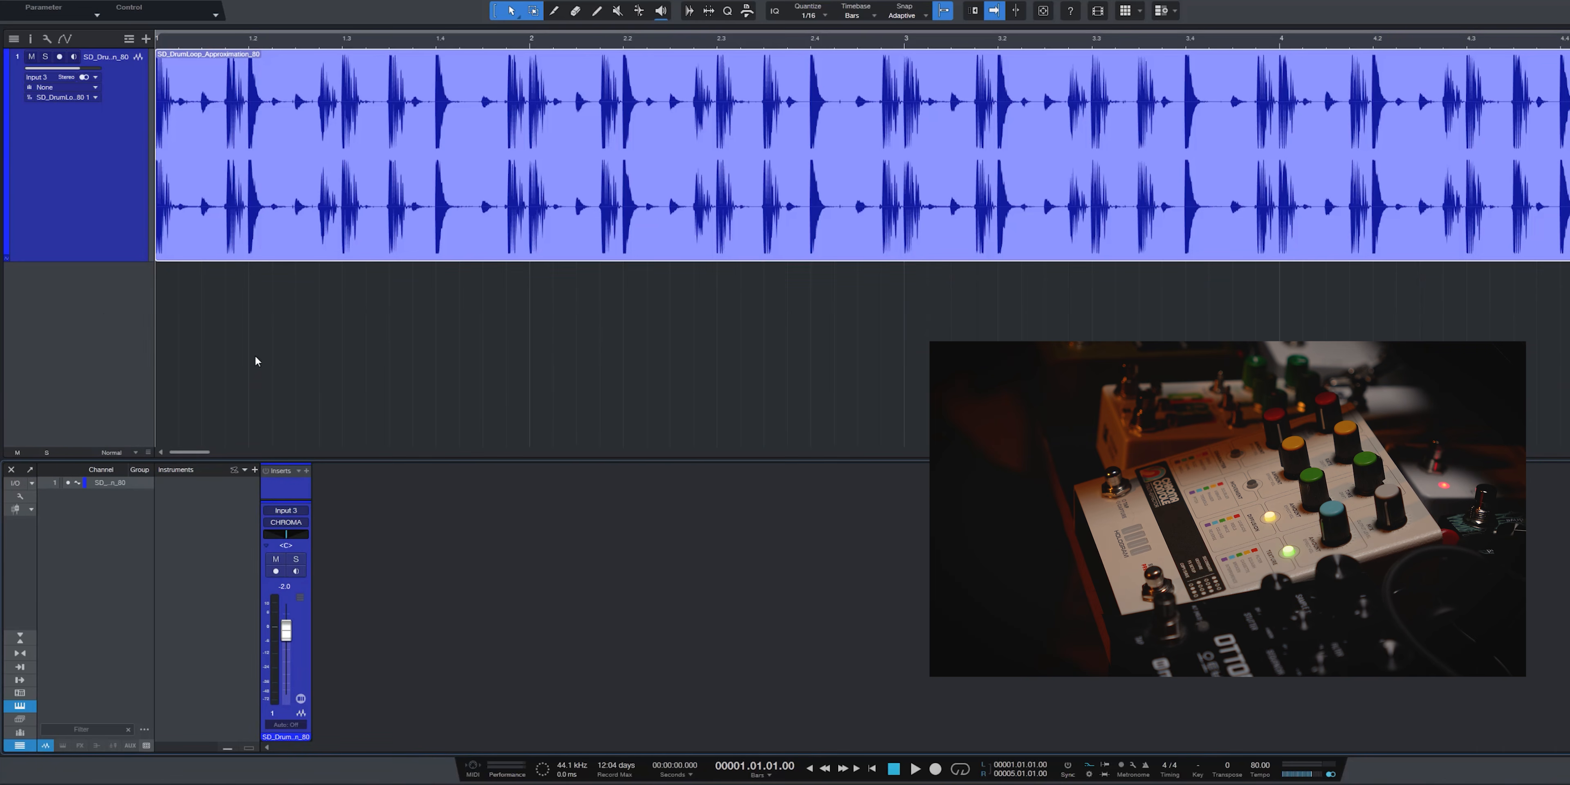
right_click(71, 296)
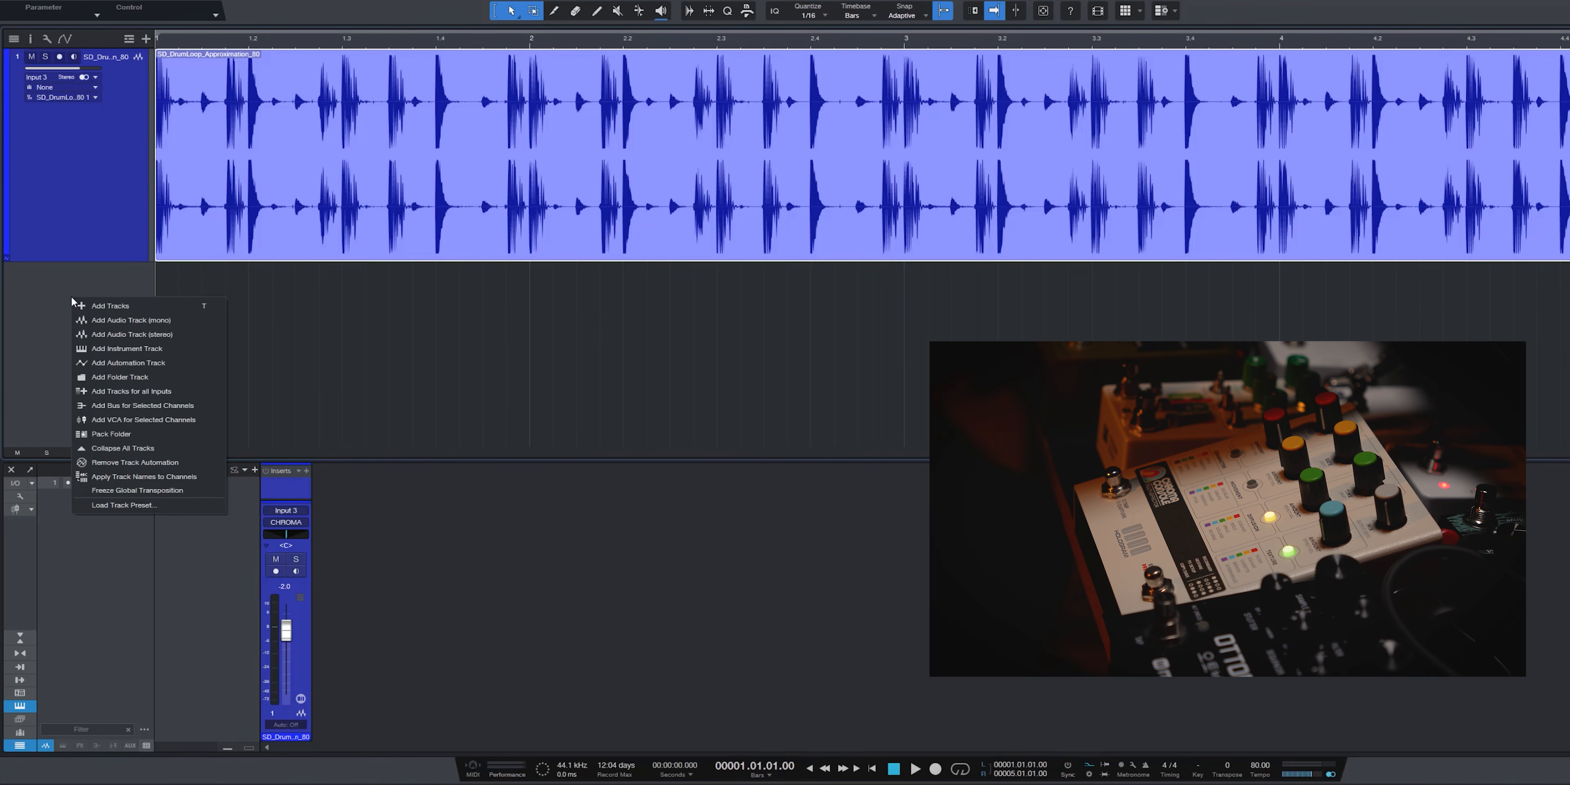
left_click(153, 335)
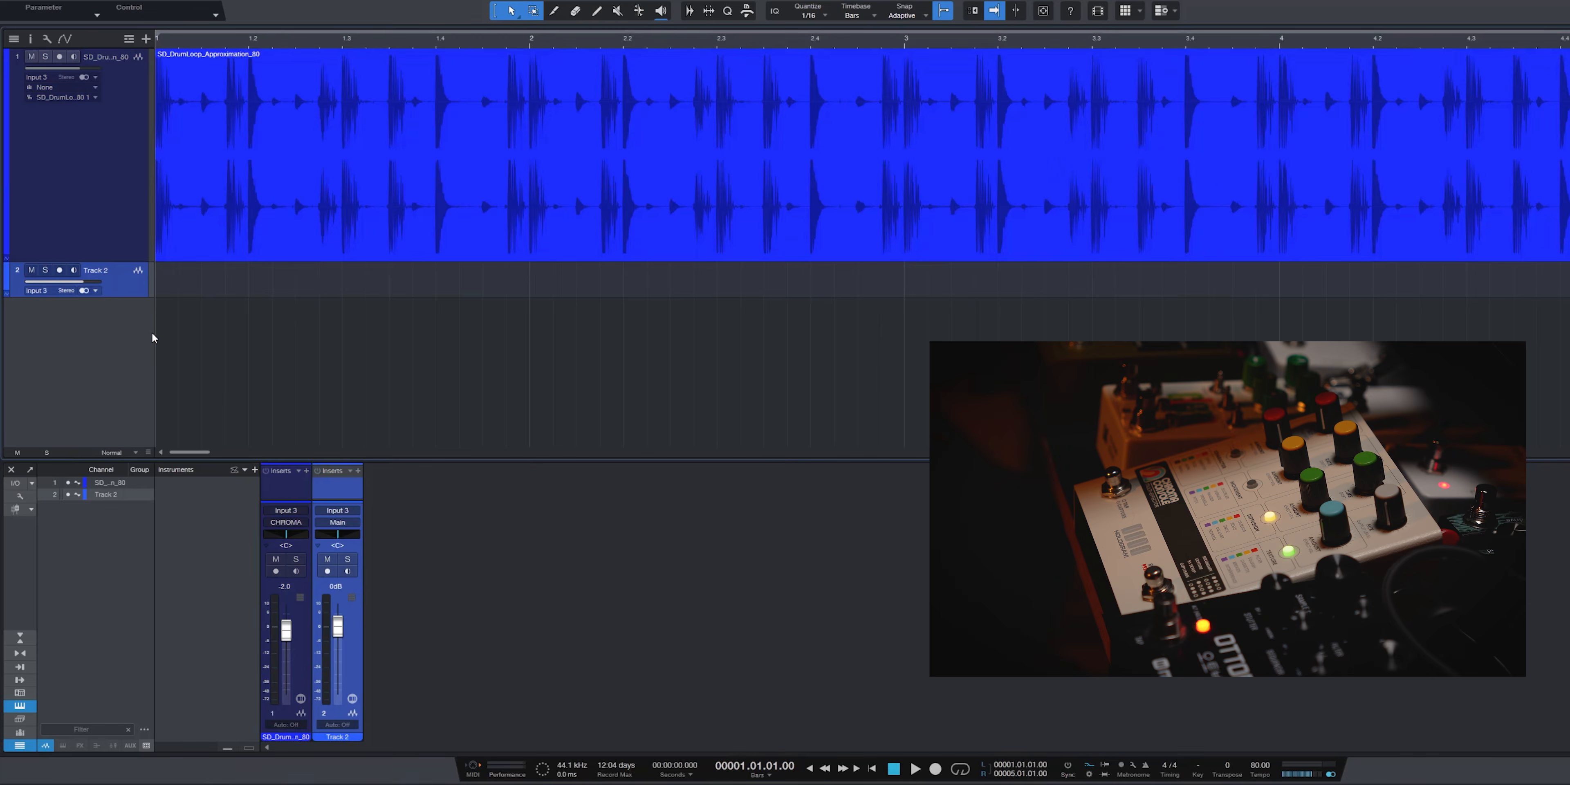
left_click_drag(135, 297, 135, 349)
left_click_drag(153, 288, 315, 294)
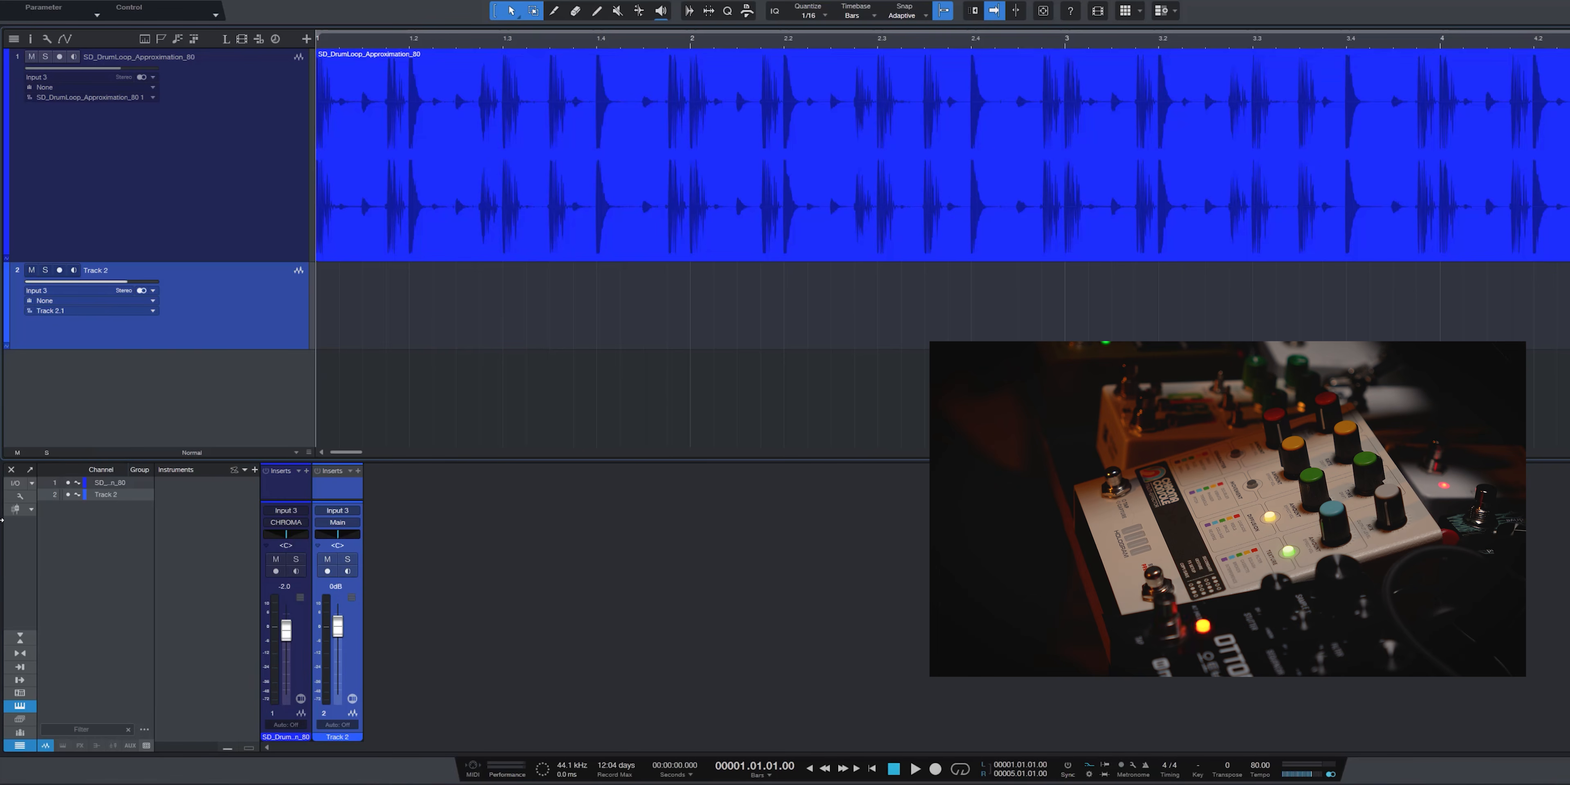
- Check the song's audio input assignments and set Track 2's input to Input 6 (INPUT 3 + 4)
left_click(15, 483)
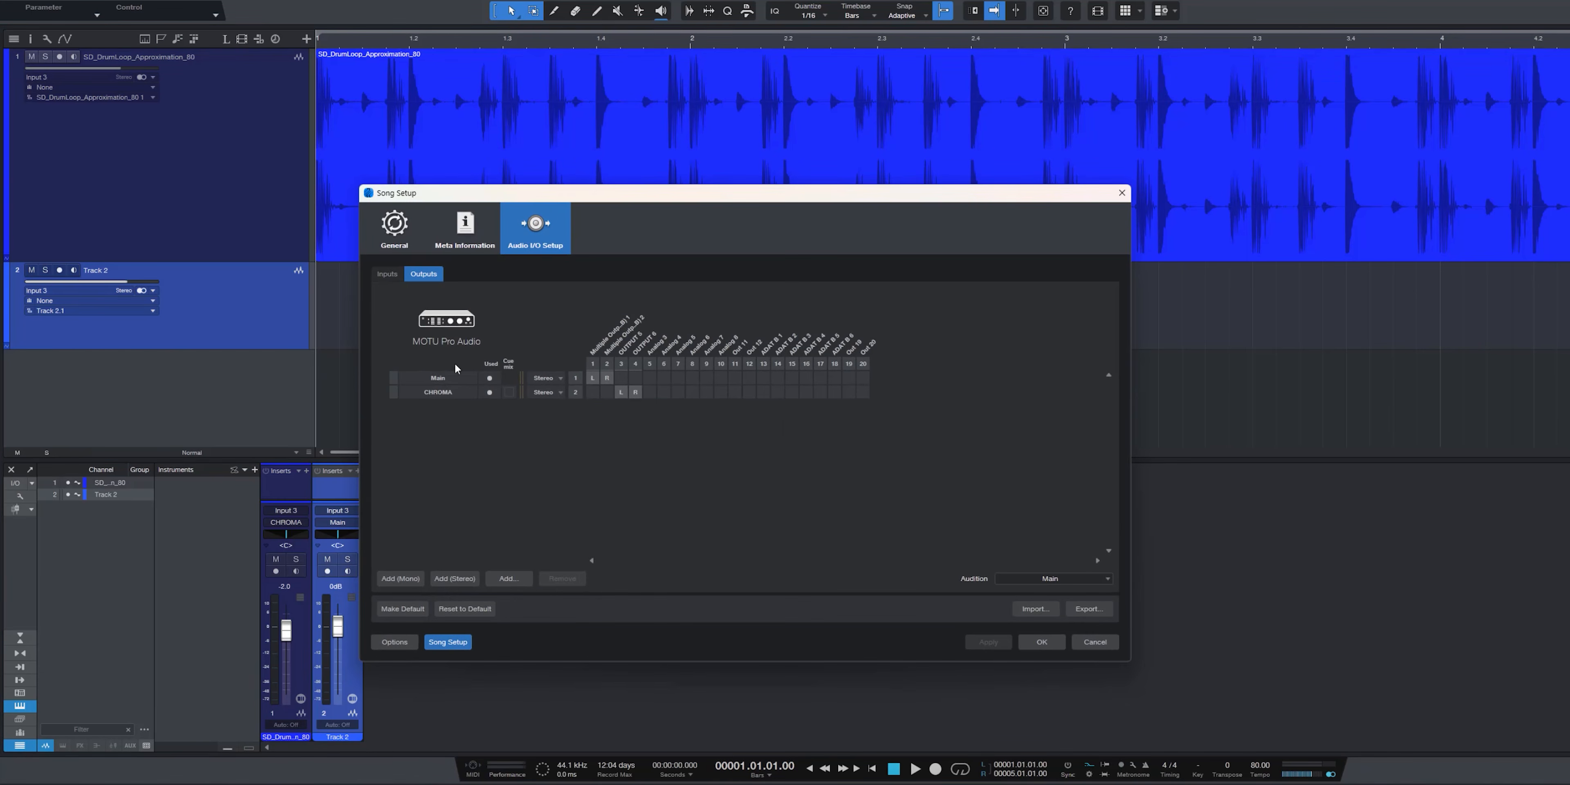
left_click(387, 276)
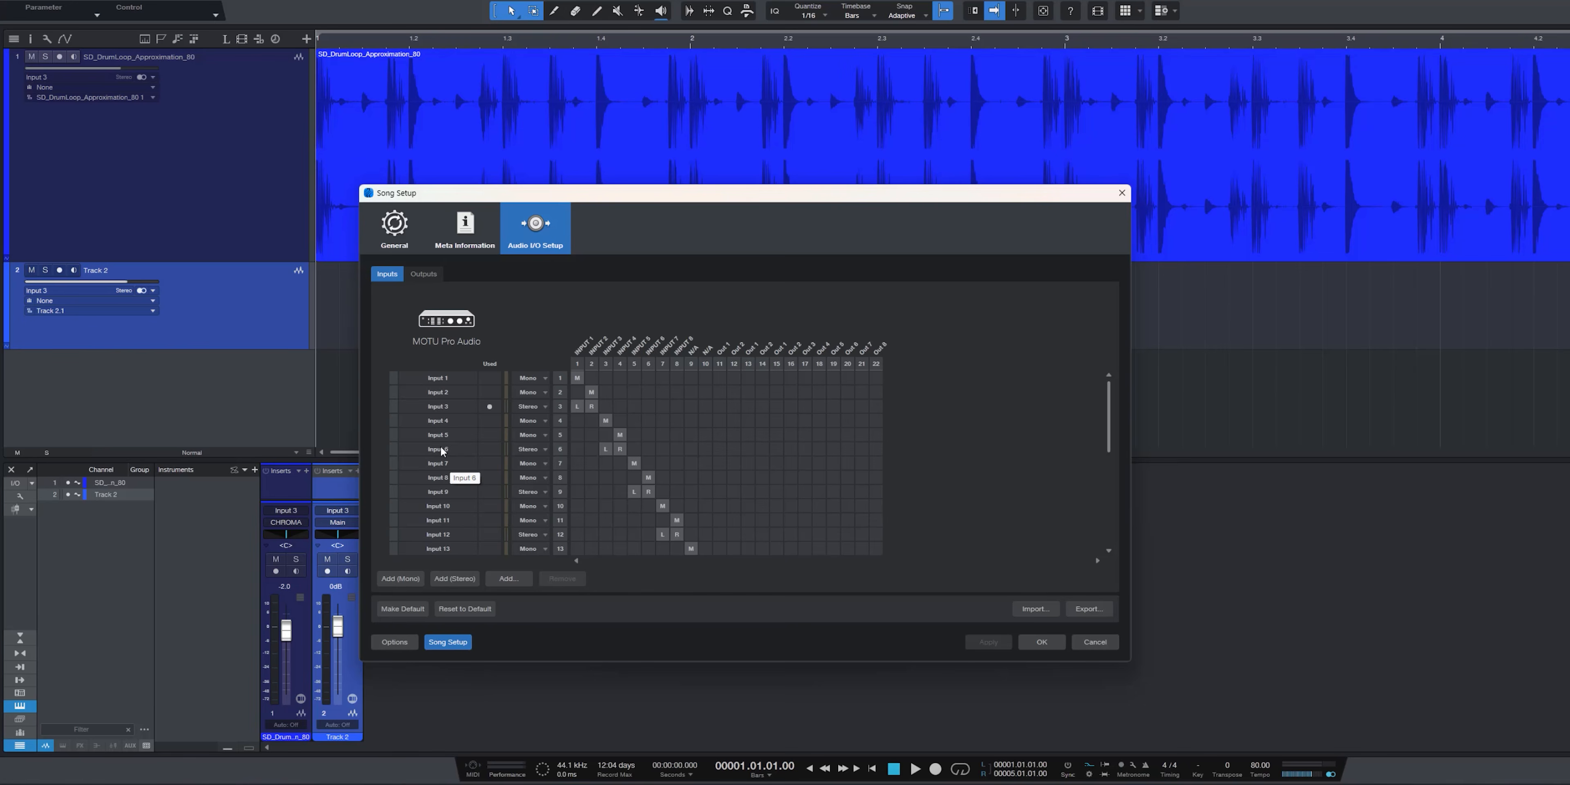
left_click(1041, 642)
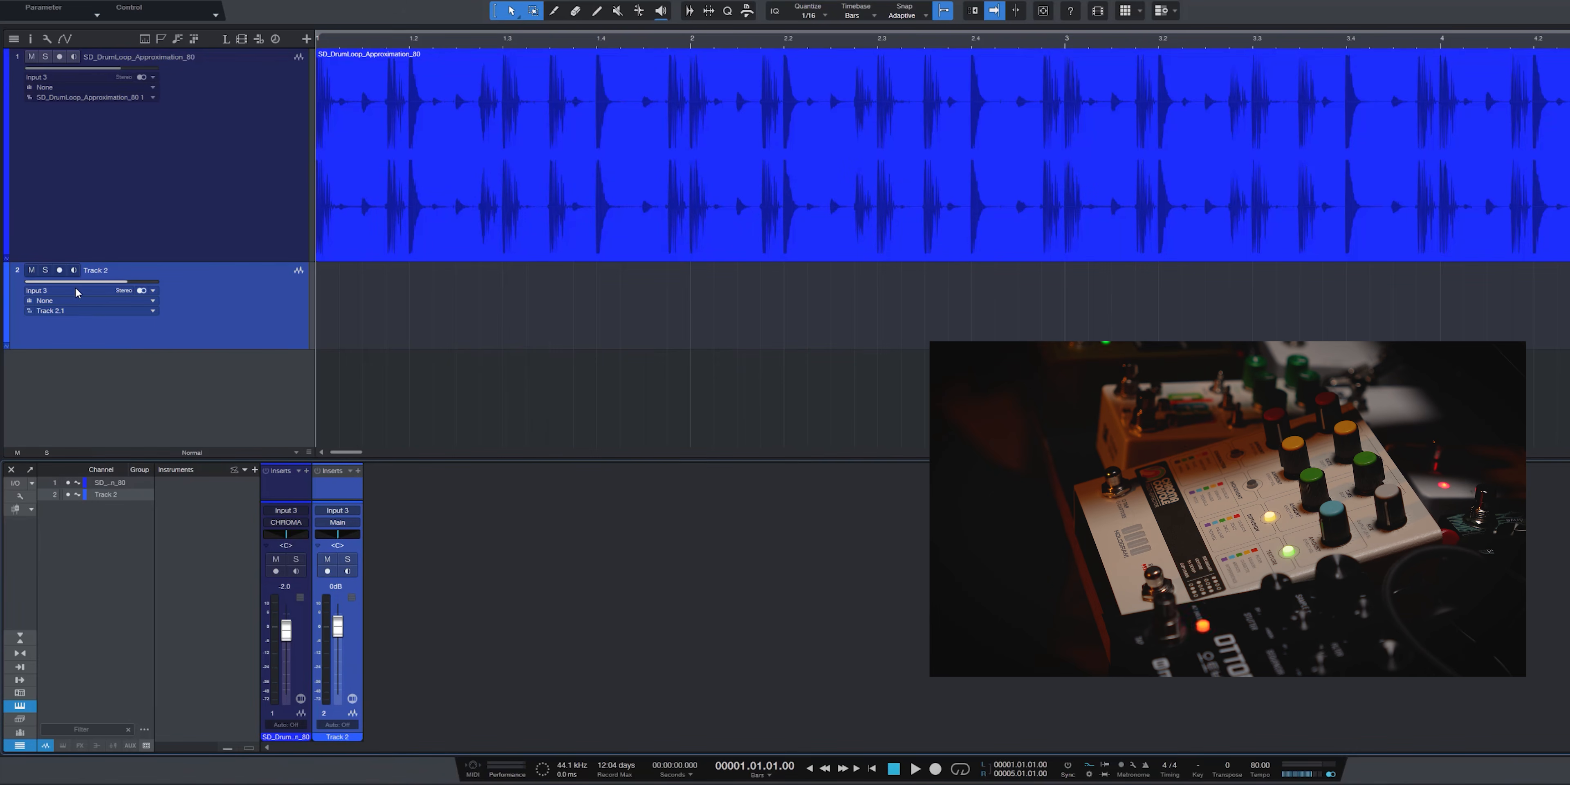
left_click(77, 292)
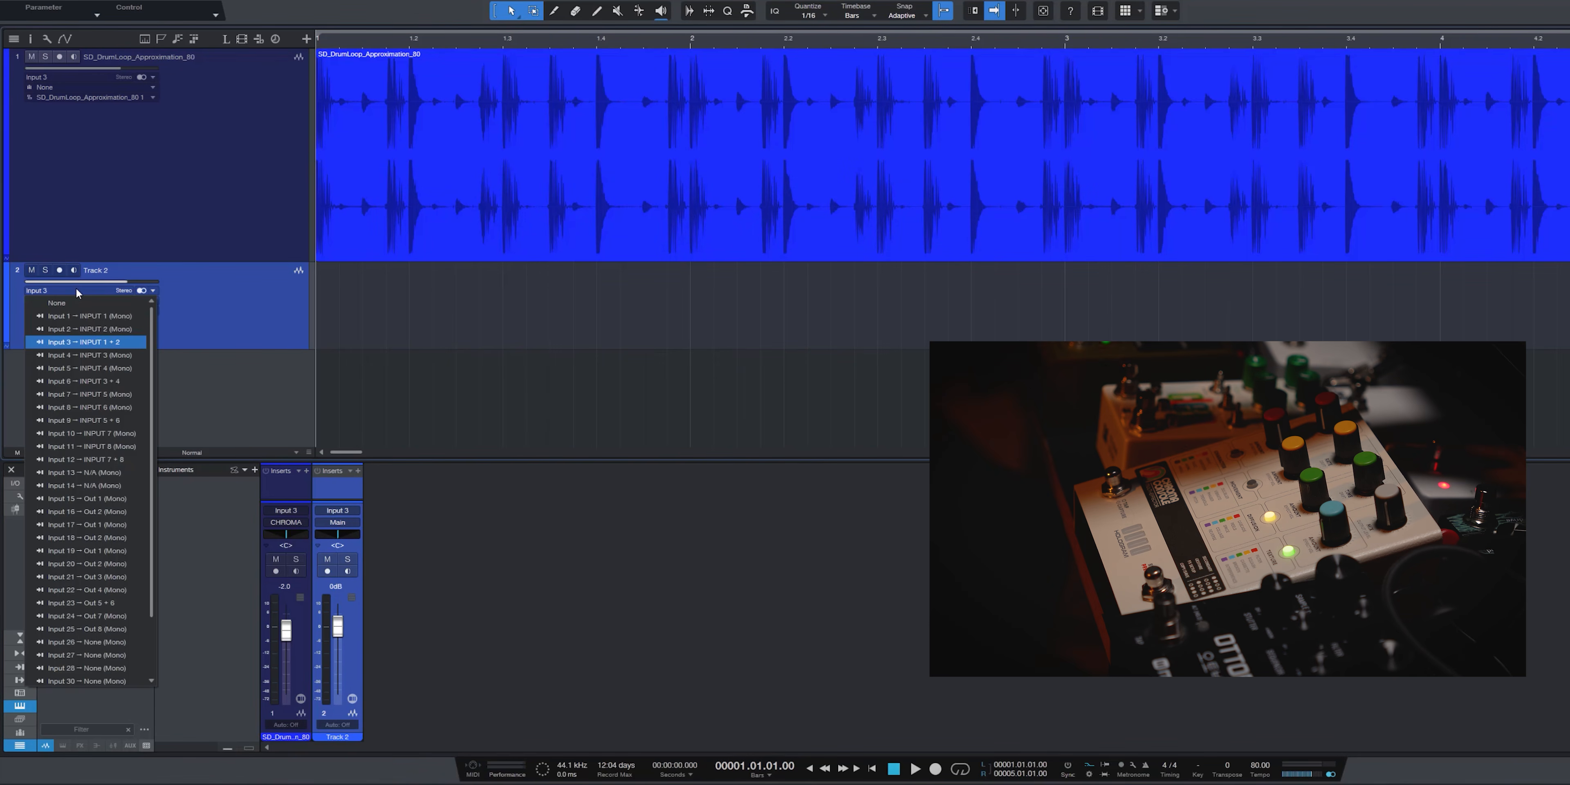
left_click(93, 381)
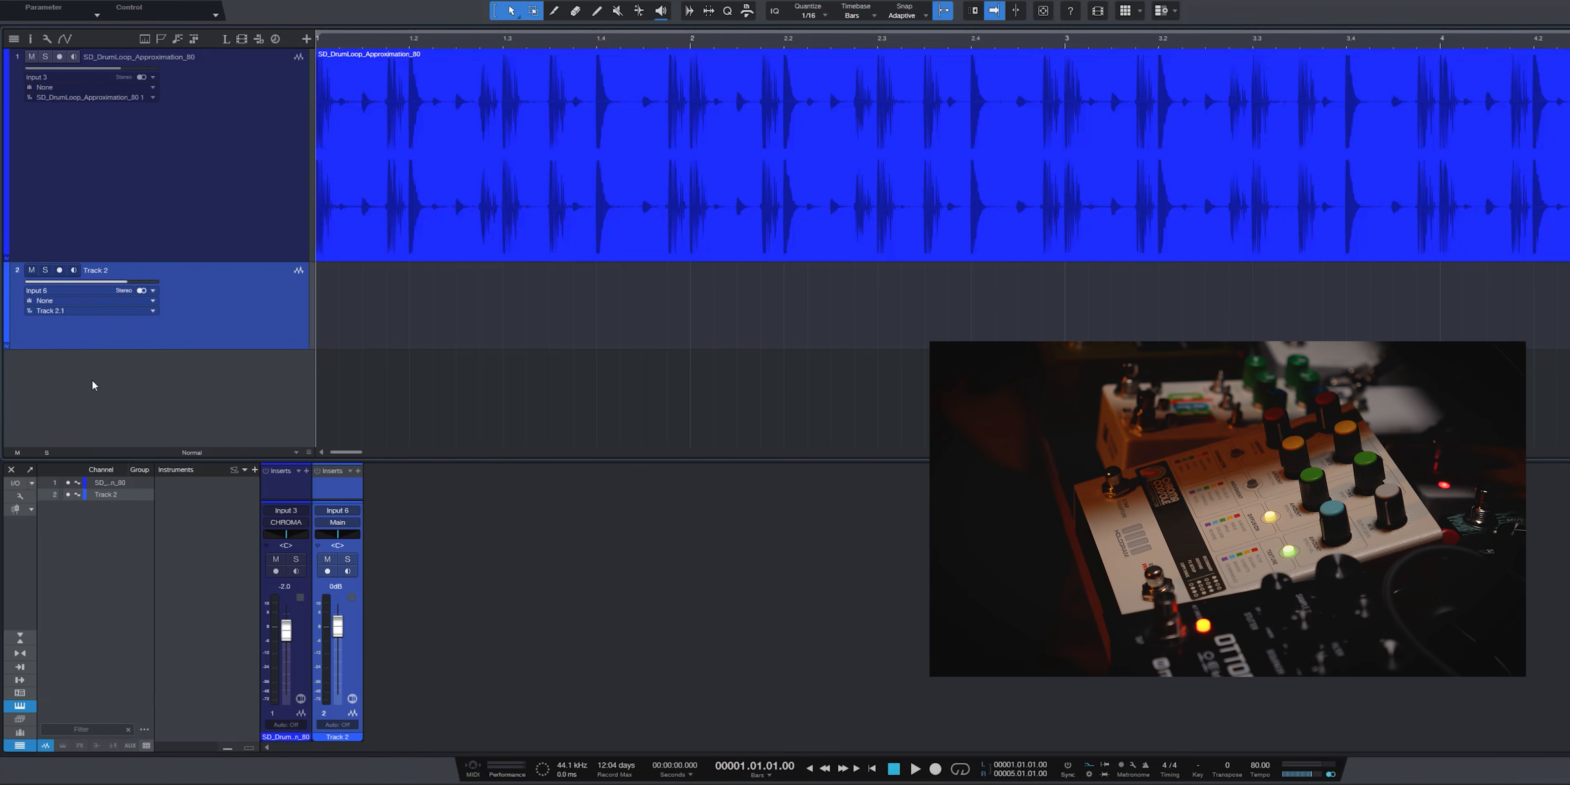
- Enable input monitoring on Track 2, playing the drum loop before and after to compare the return signal
key("space")
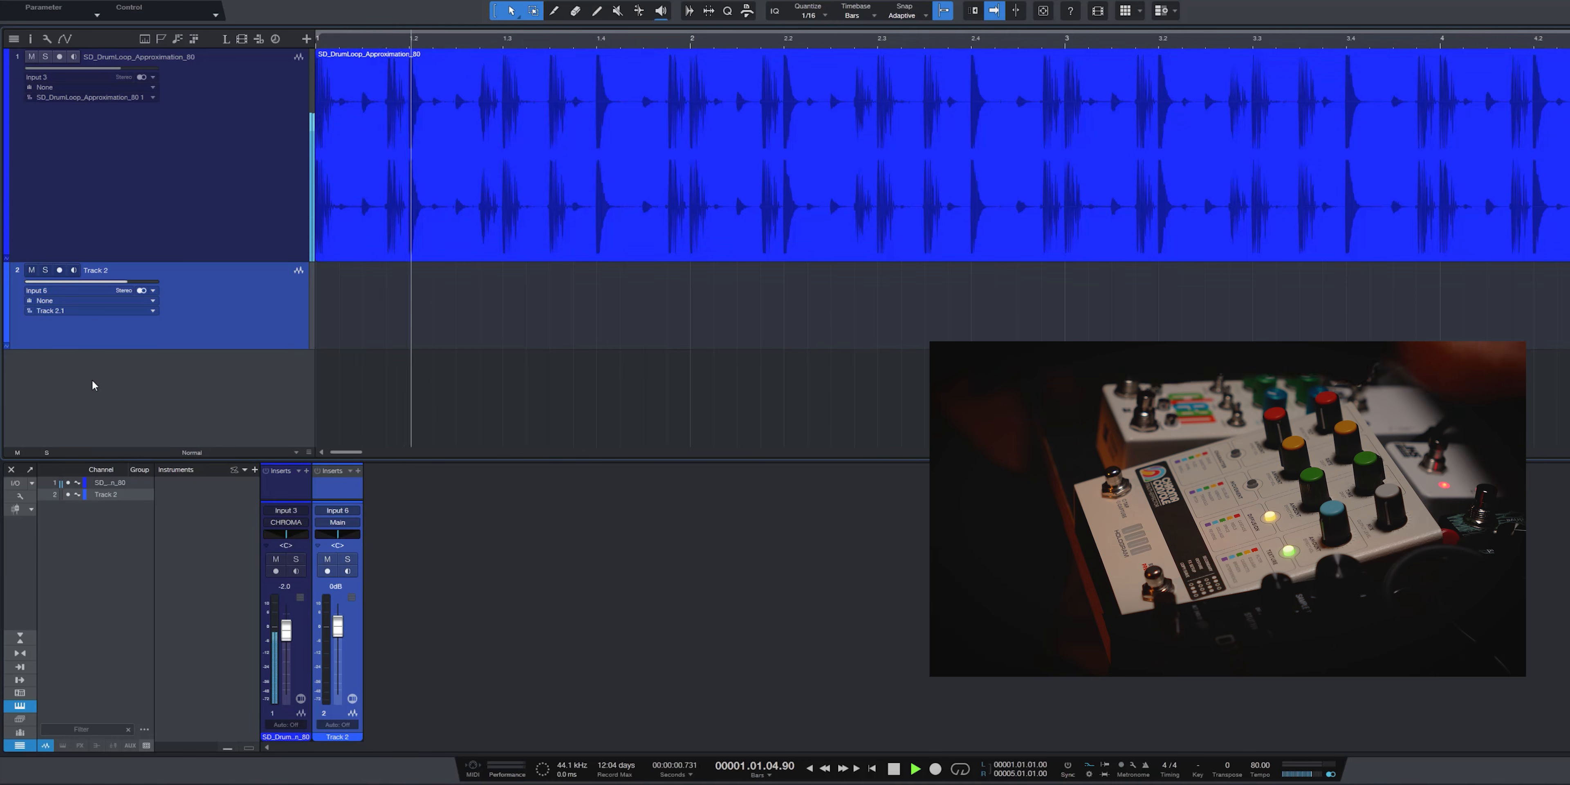
key("space")
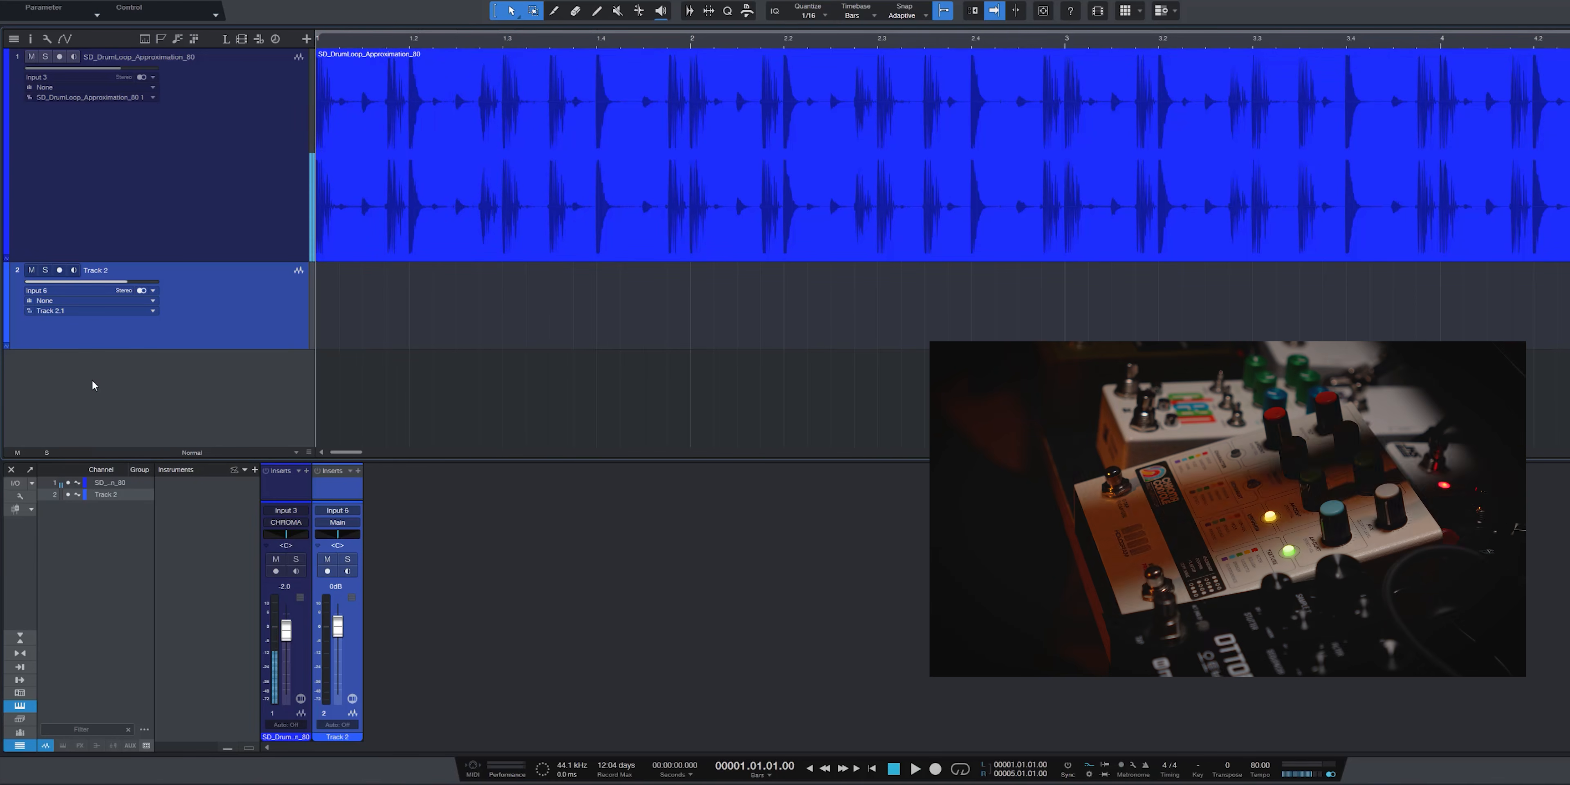
left_click(74, 271)
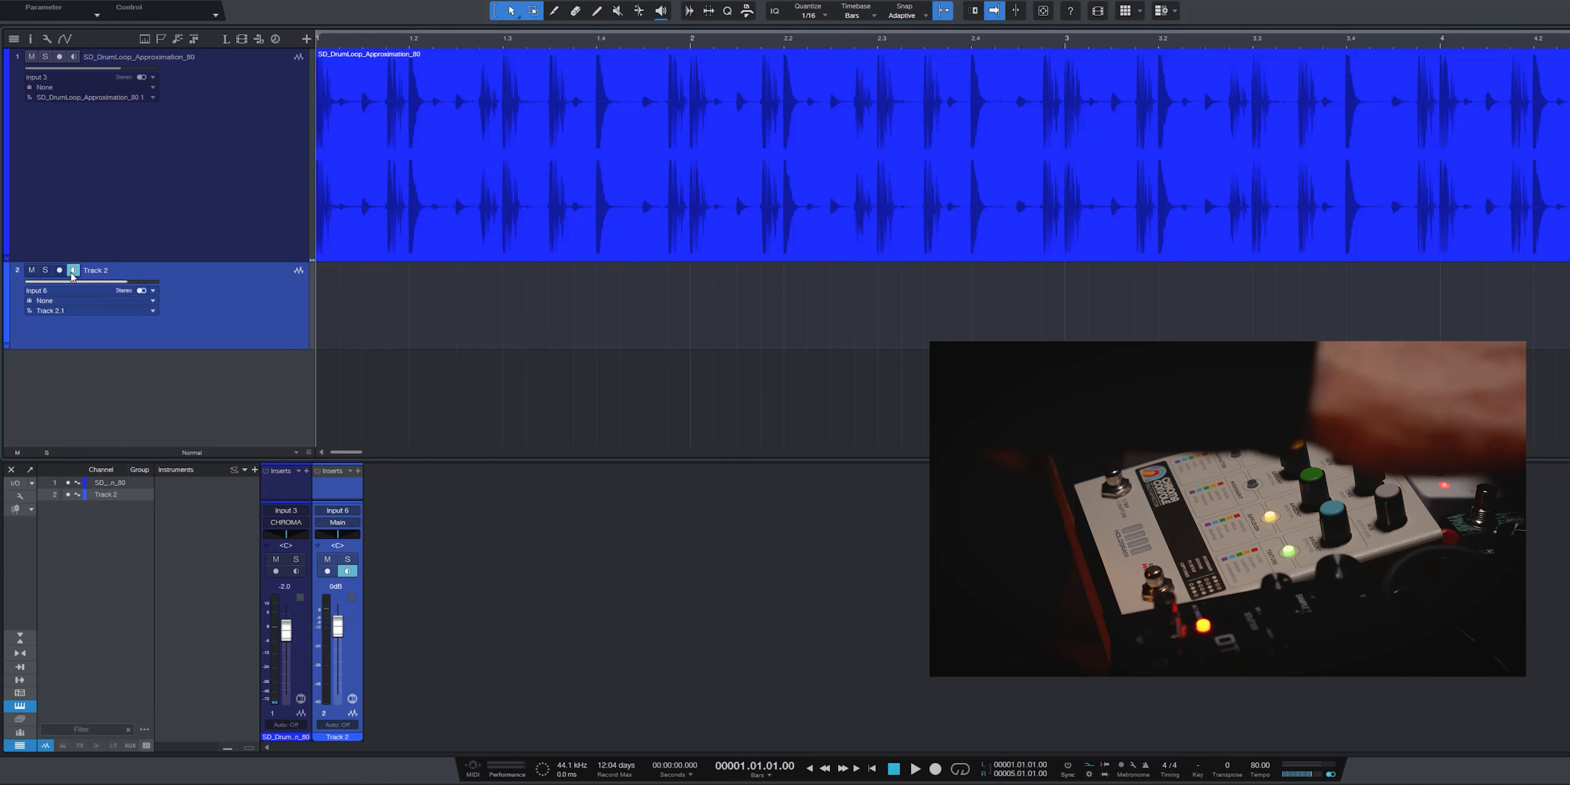
key("space")
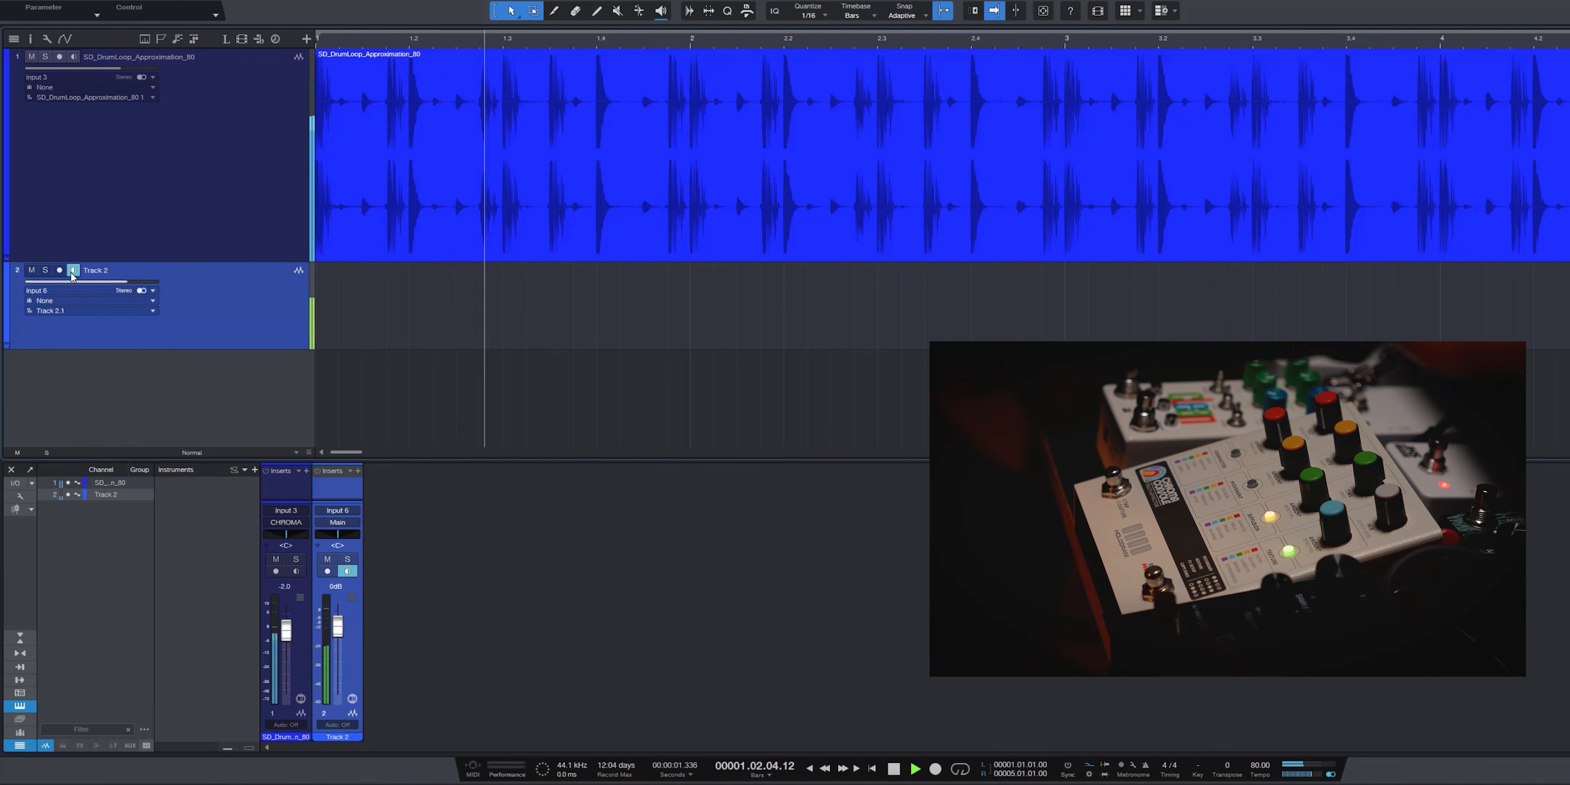
- Enlarge the mixer and raise Track 2 to +6.4 dB and the drum loop channel to +3.7 dB
left_click_drag(466, 458, 487, 329)
left_click_drag(359, 498, 358, 400)
left_click_drag(339, 559, 292, 541)
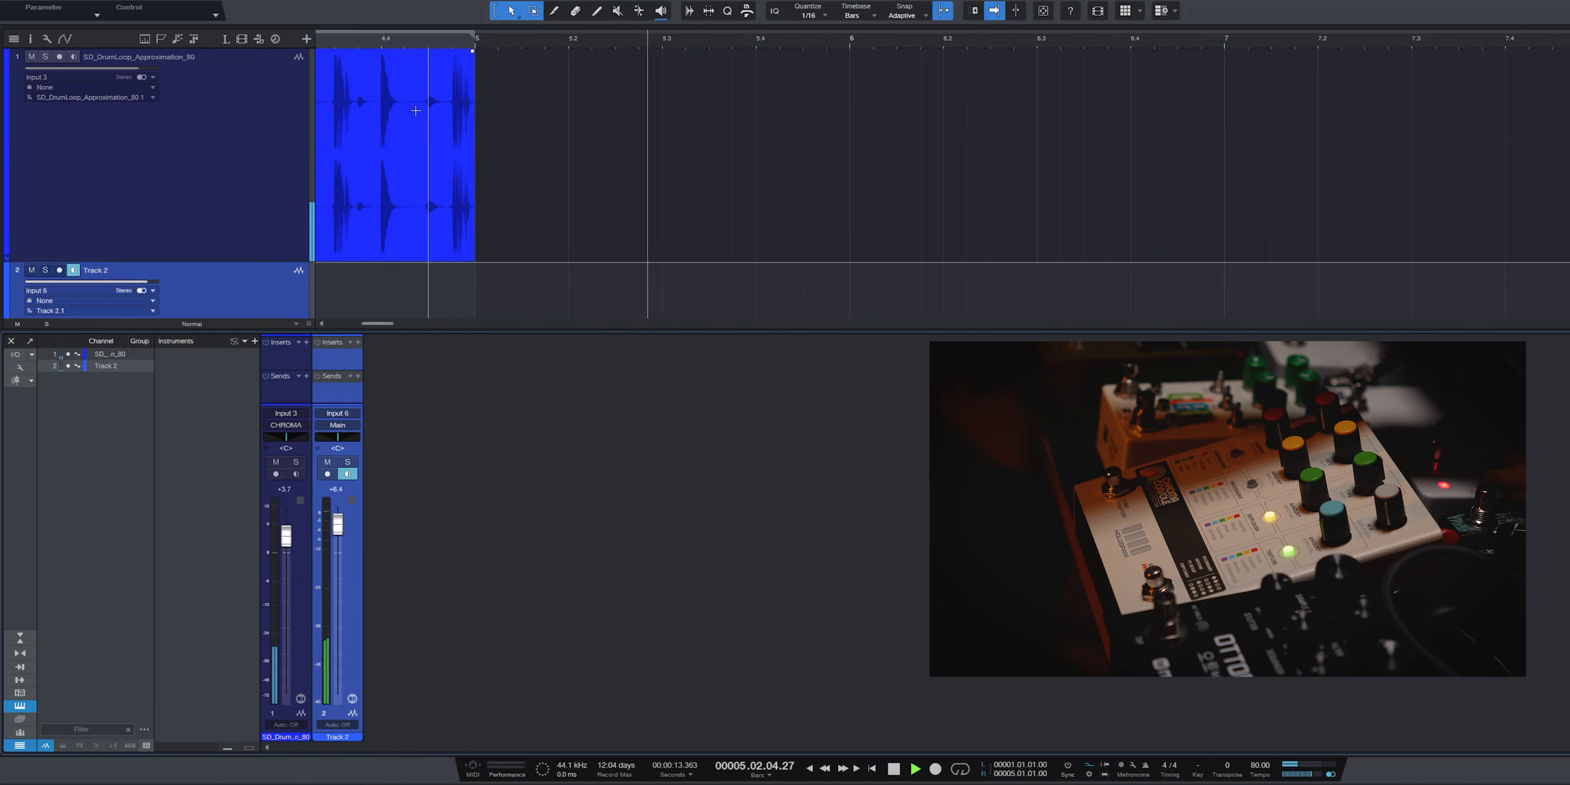
- Turn on loop playback over bars 1 to 5, audition the processed drum loop and stop playback
left_click(396, 39)
key("/")
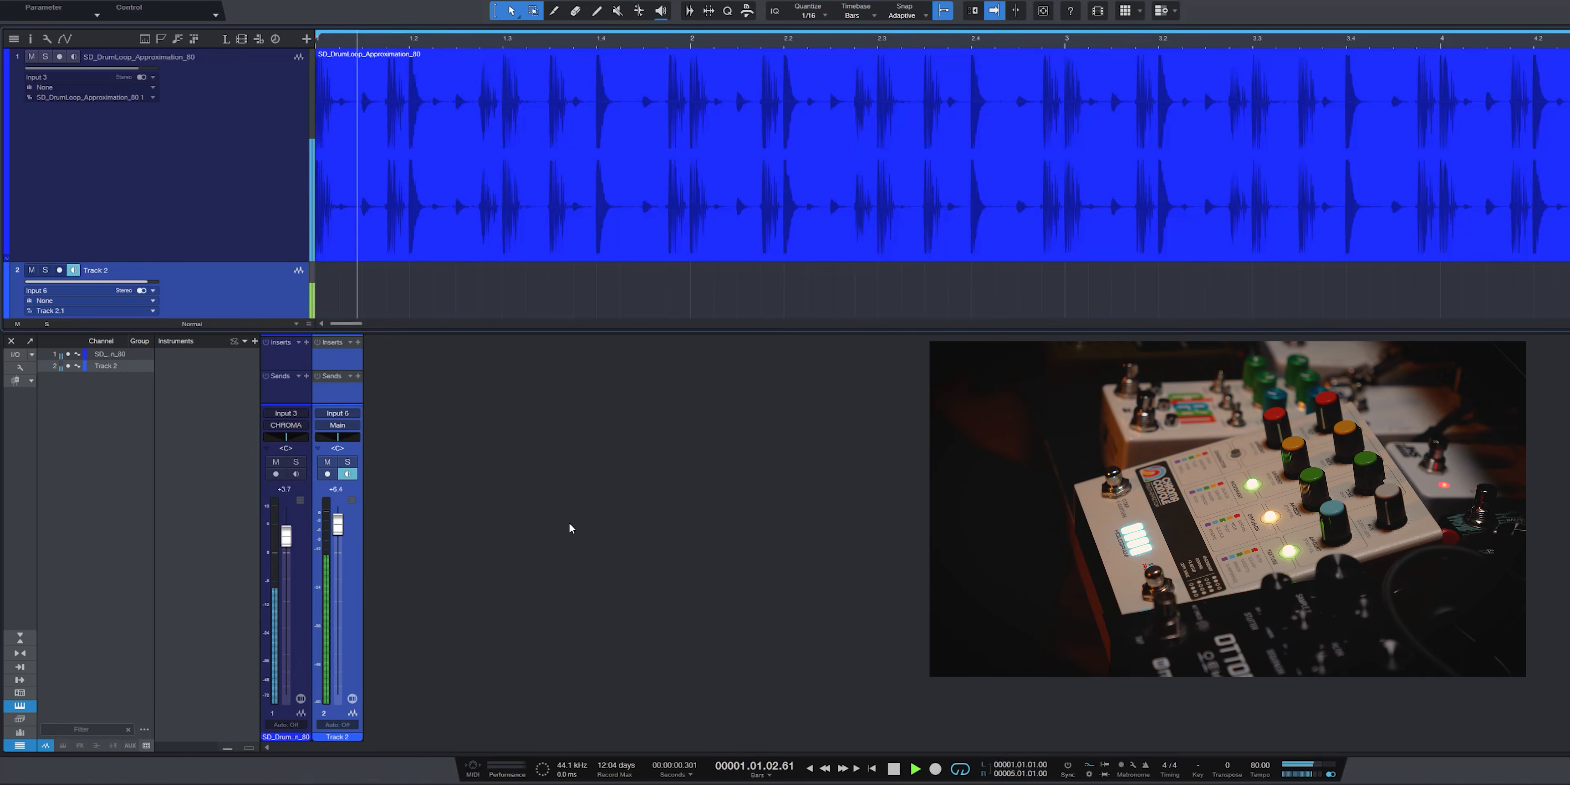
key("space")
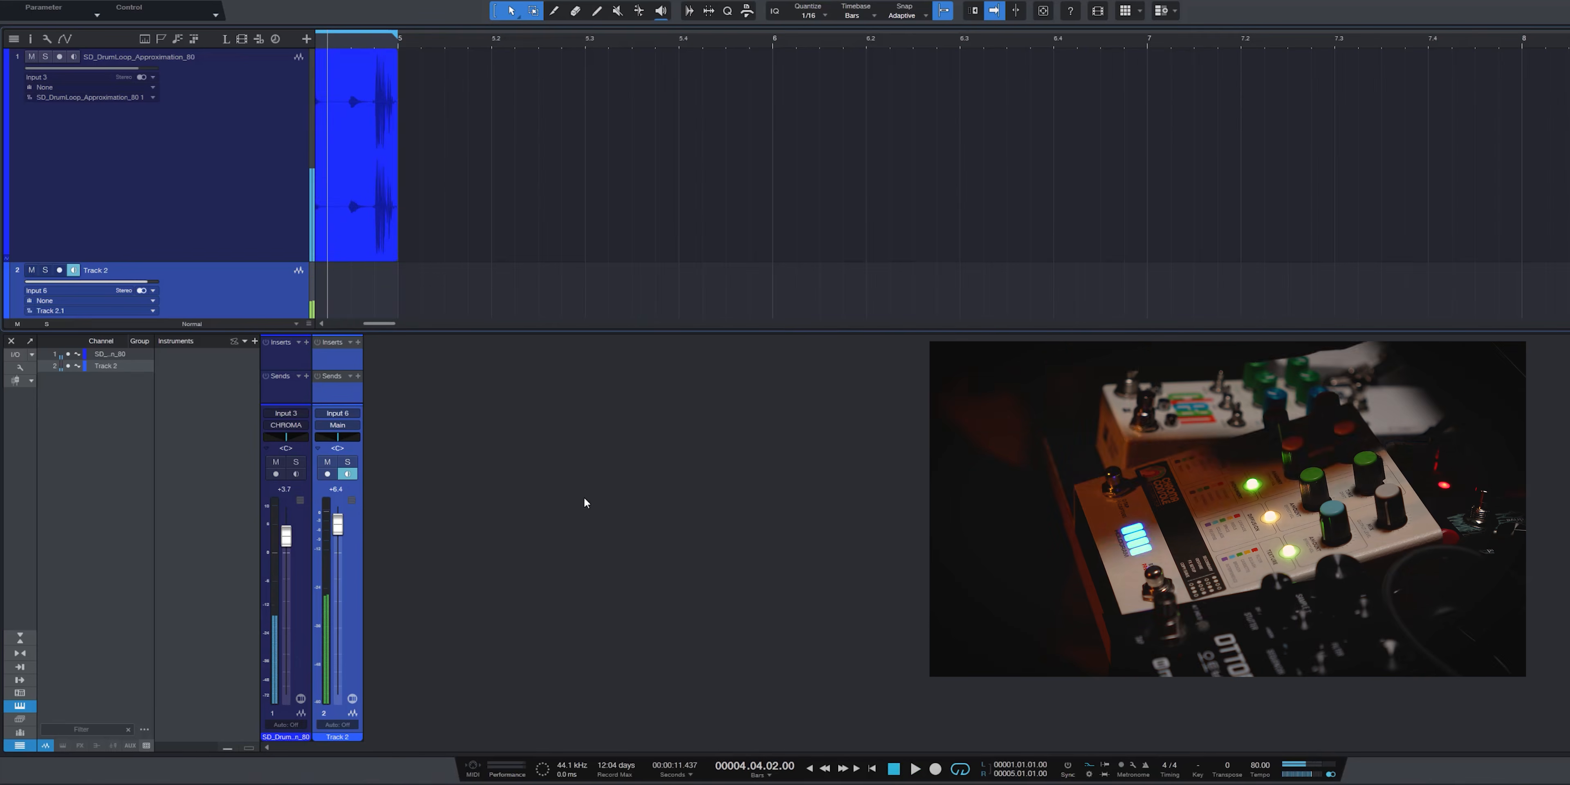
- Arm Track 2 and start recording the pedal's return along with the drum loop, enlarging the arrangement area to show the new take
left_click_drag(341, 41, 952, 55)
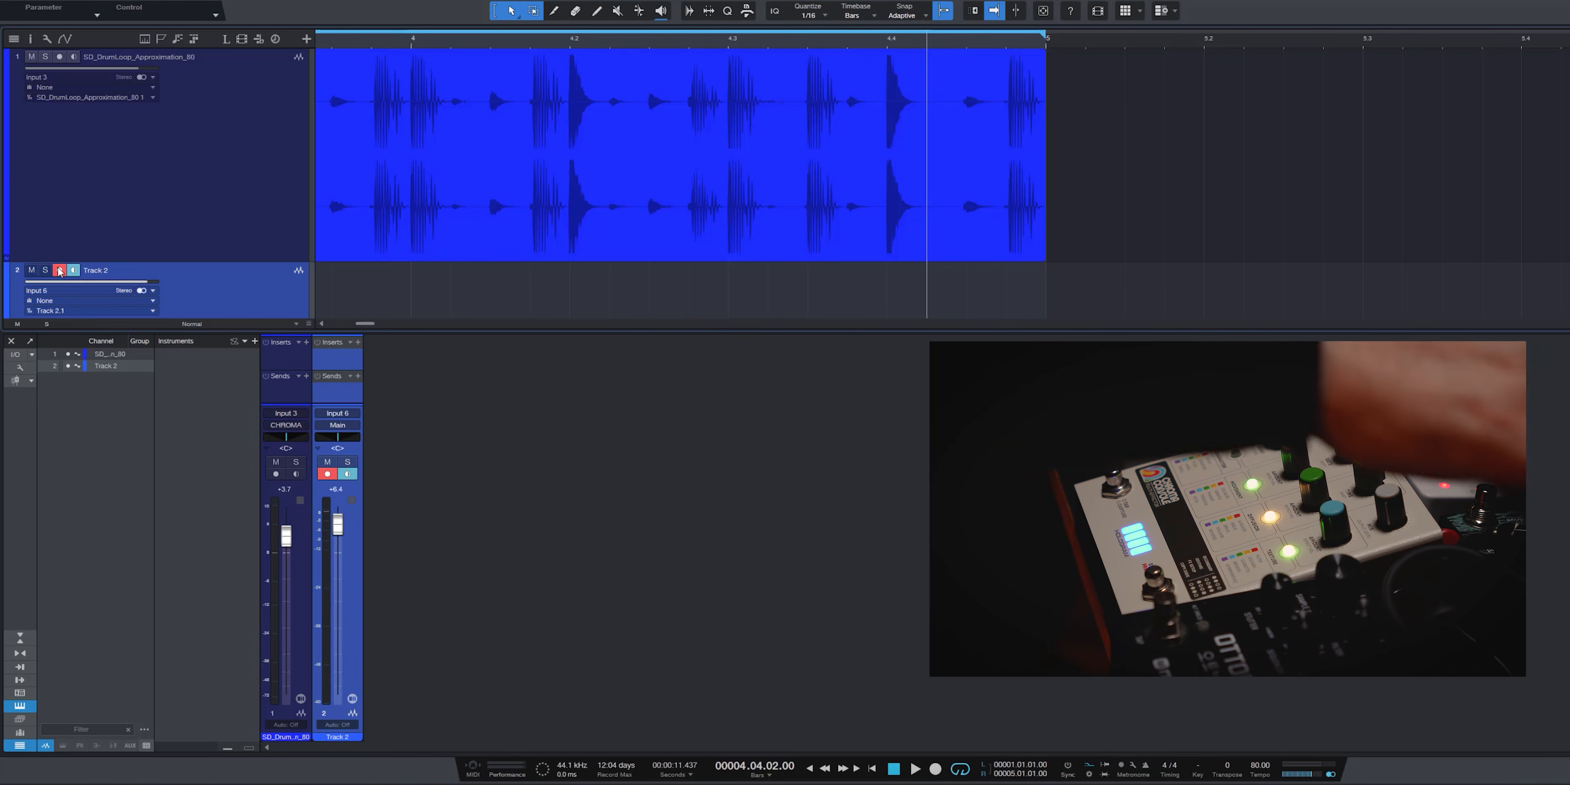
key("KP_Multiply")
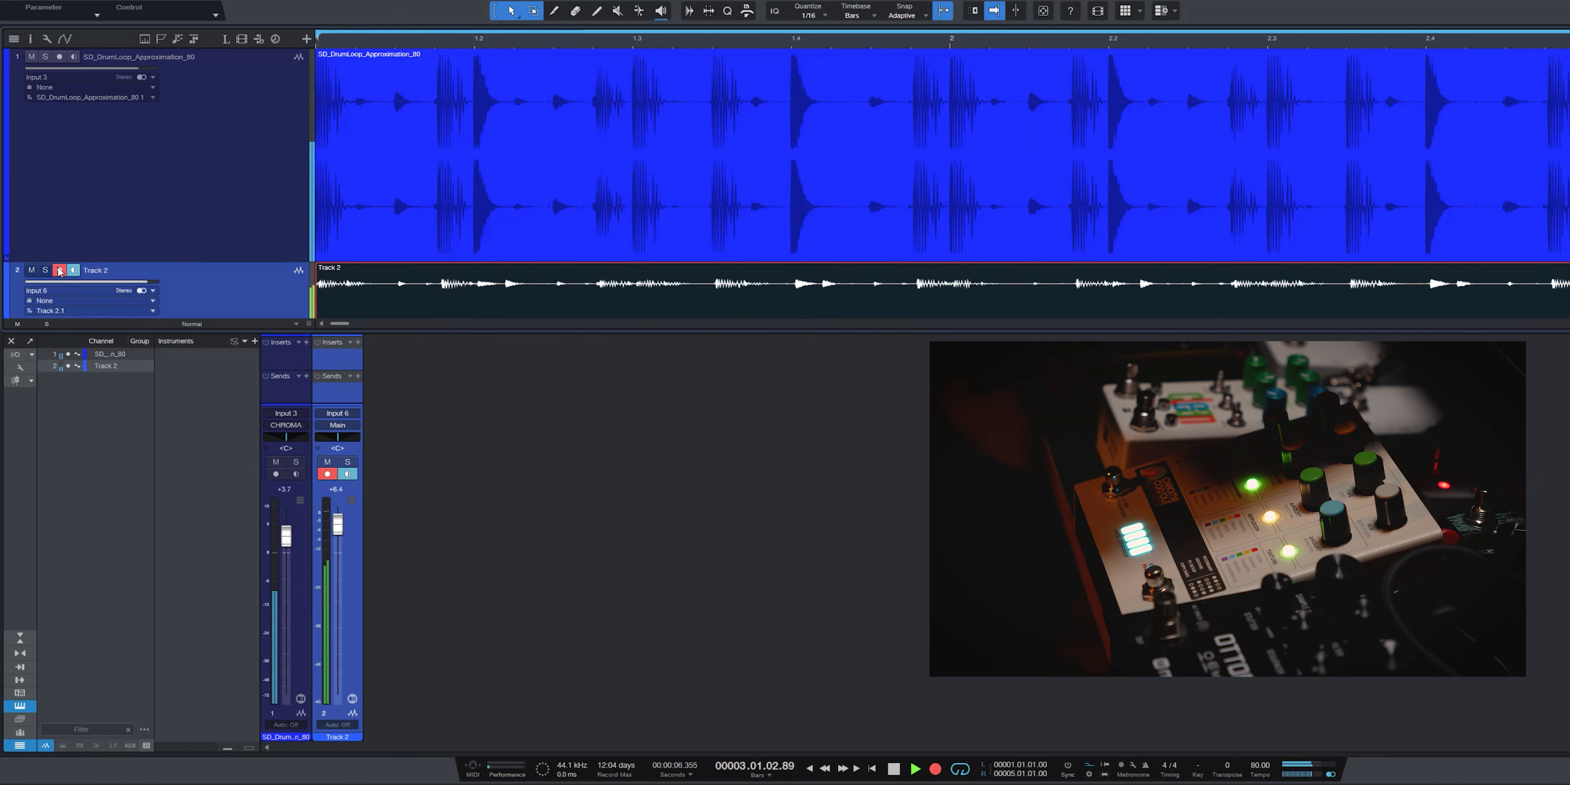
left_click(716, 238)
key("z")
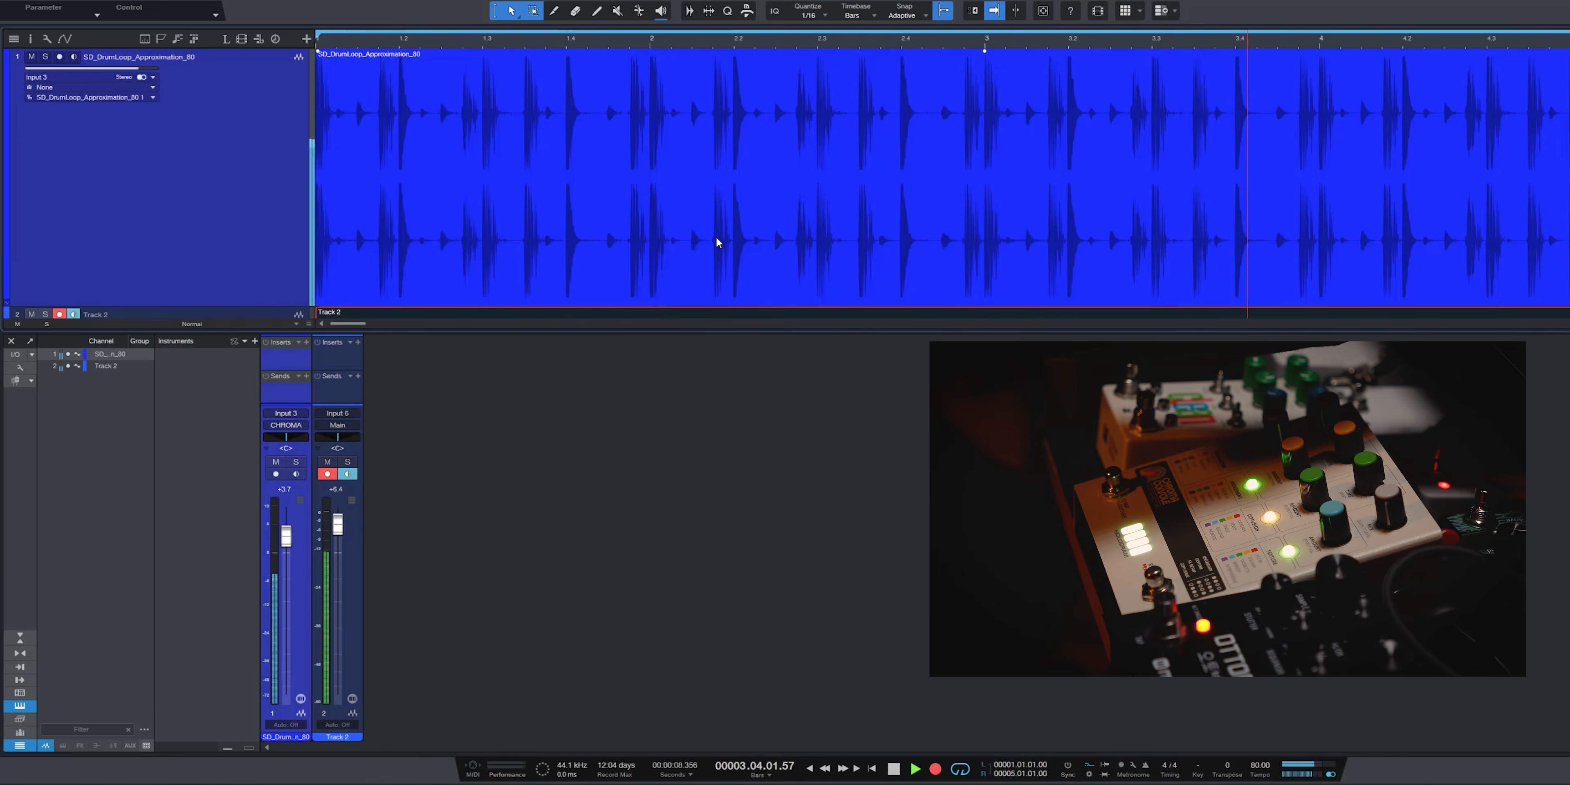
left_click_drag(720, 331, 725, 568)
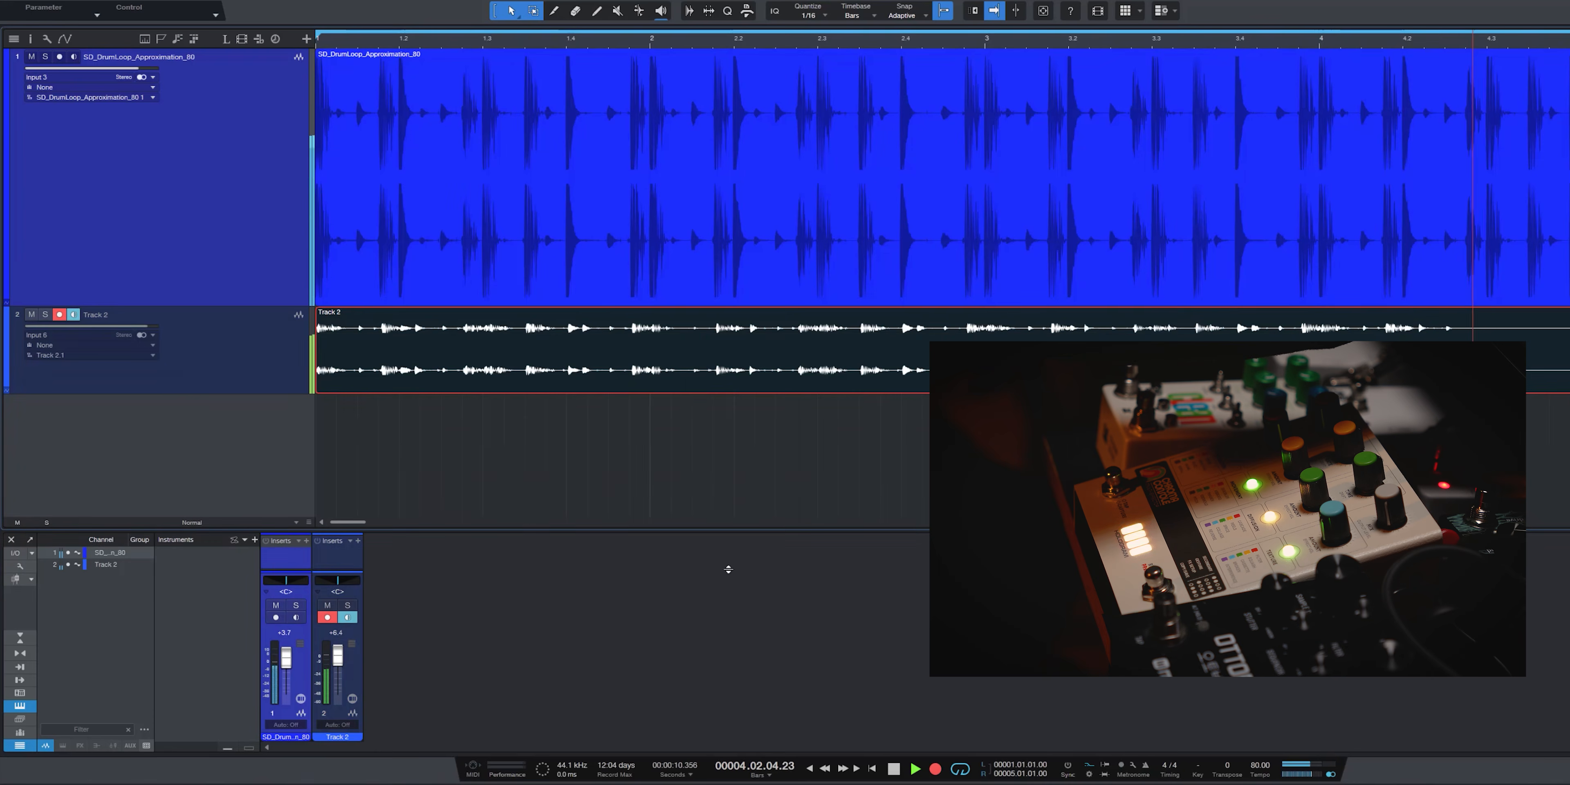
- Record the processed drum loop onto Track 2, finish the take and turn off the track's arming and input monitoring
key("space")
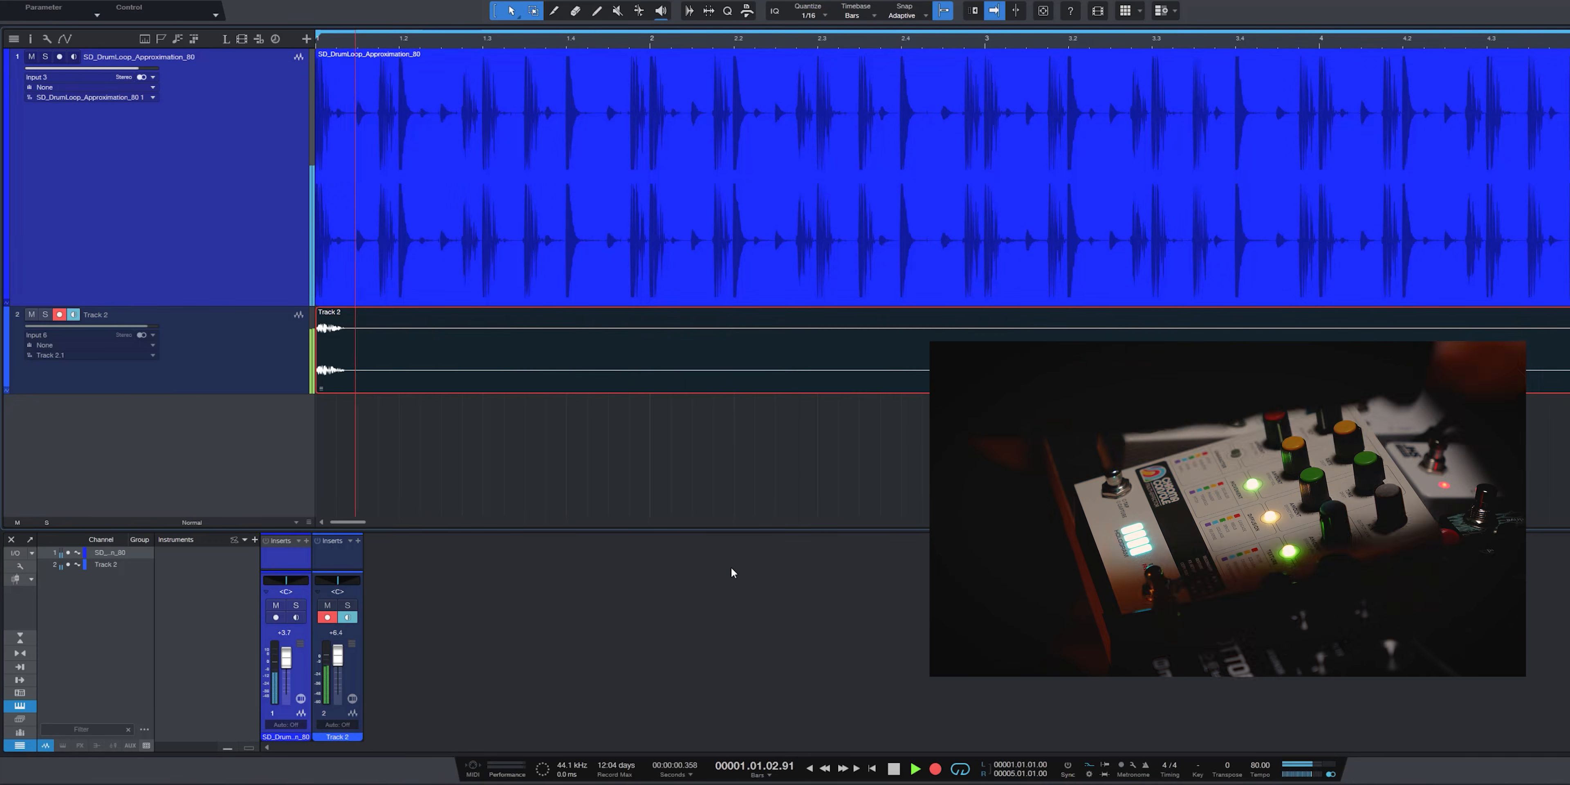
left_click(72, 316)
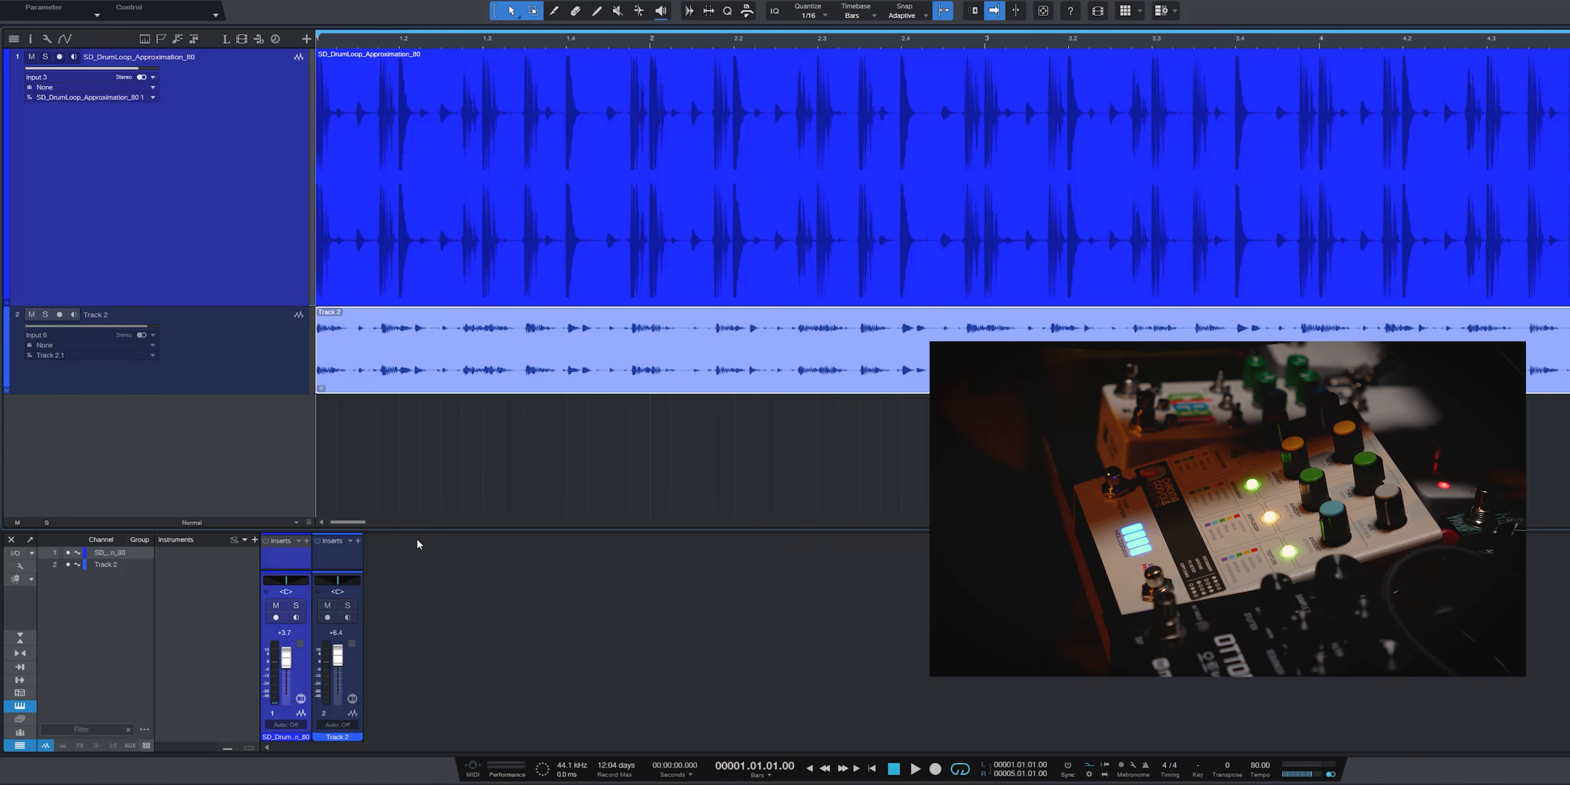
- Enlarge the mixer and route the drum loop channel's output from the CHROMA send back to Main
left_click_drag(424, 530, 424, 359)
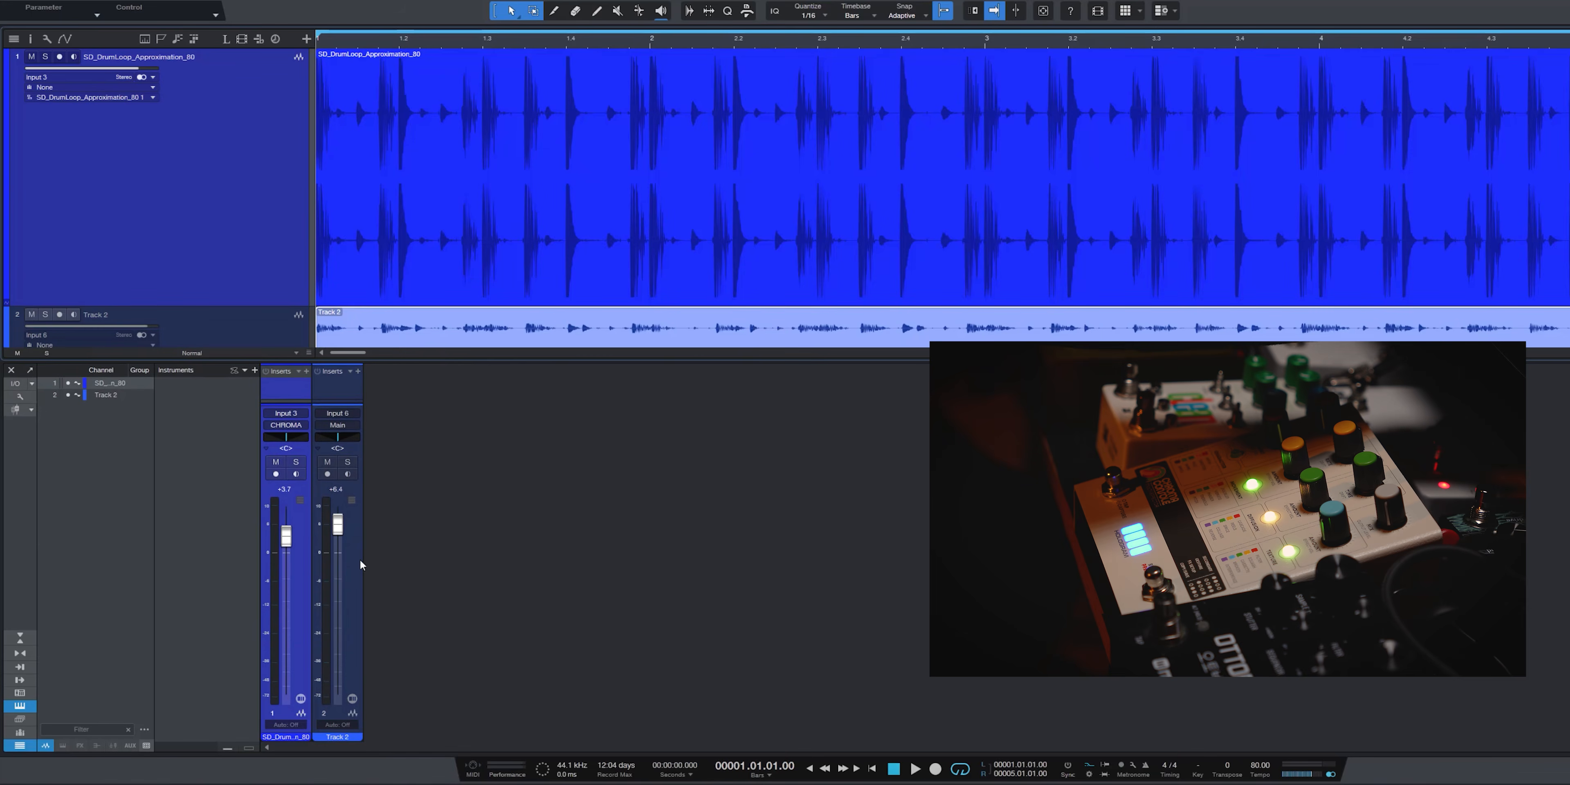
left_click(284, 426)
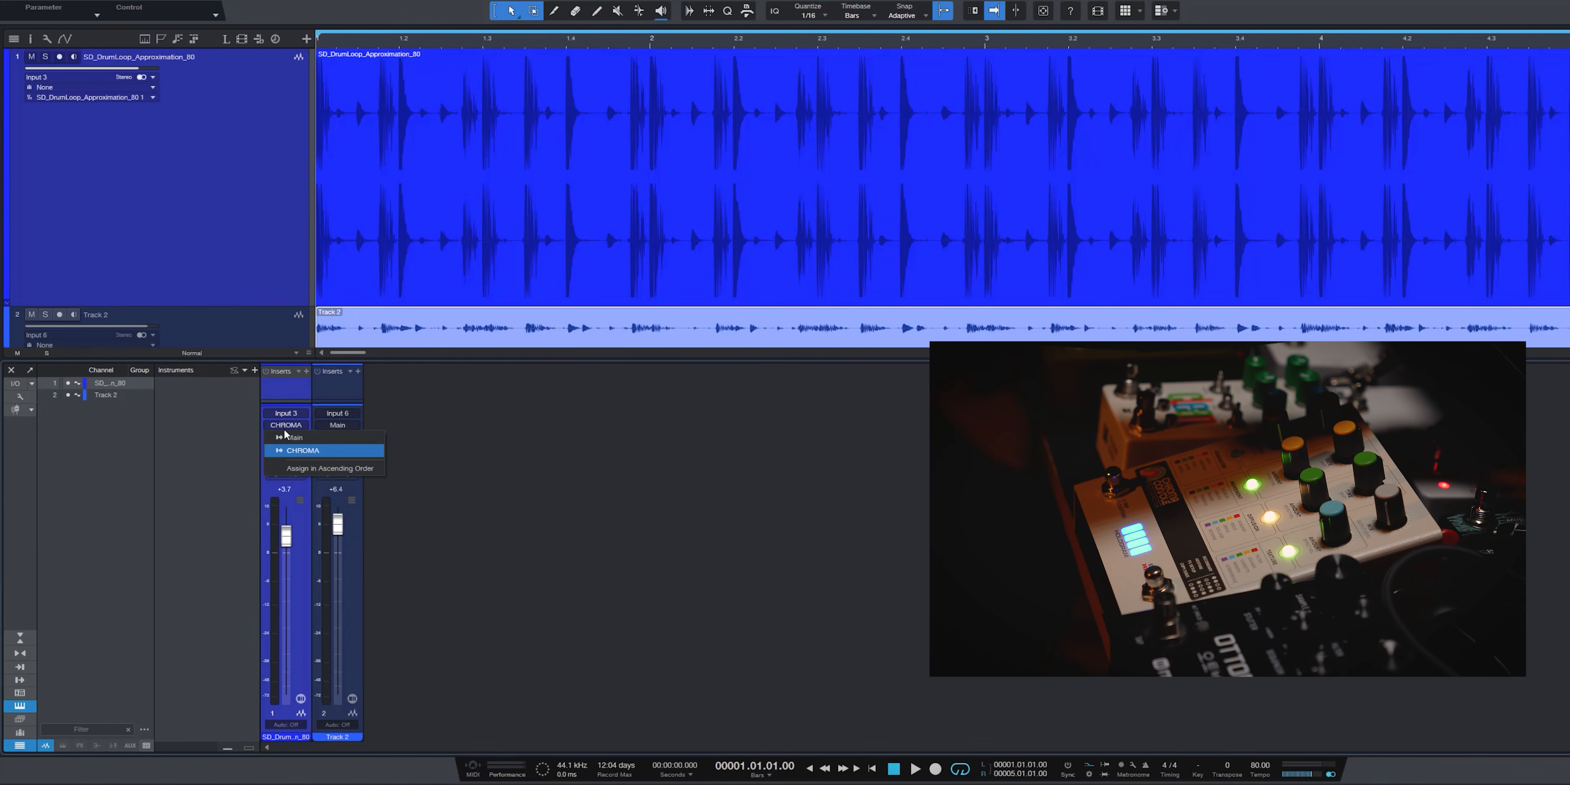
left_click(294, 438)
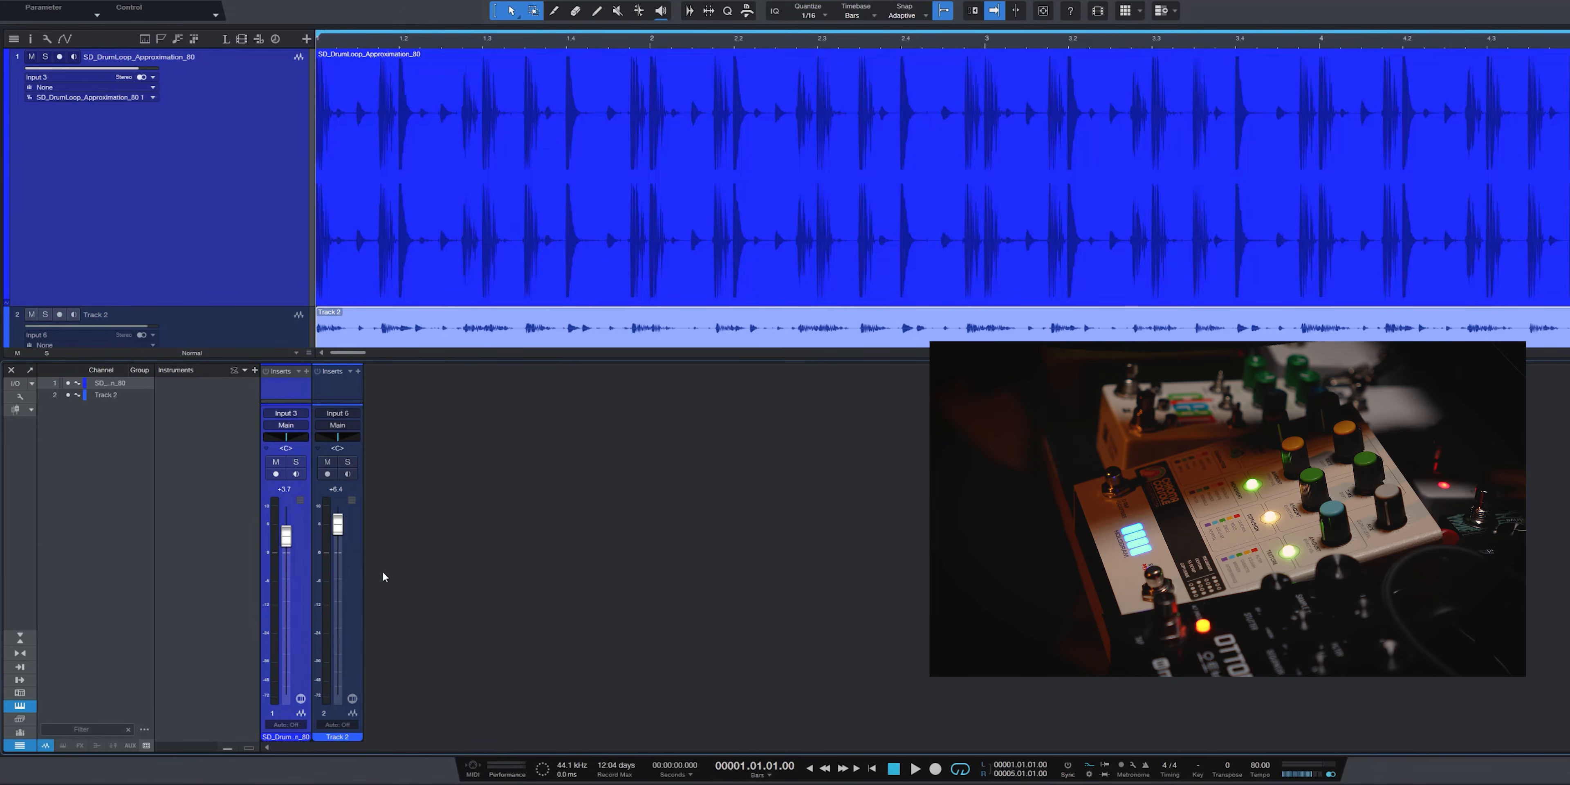
- Play the dry and processed tracks together, lowering the drum loop to -28.4 dB and Track 2 to +4.2 dB
key("space")
left_click_drag(294, 538, 286, 637)
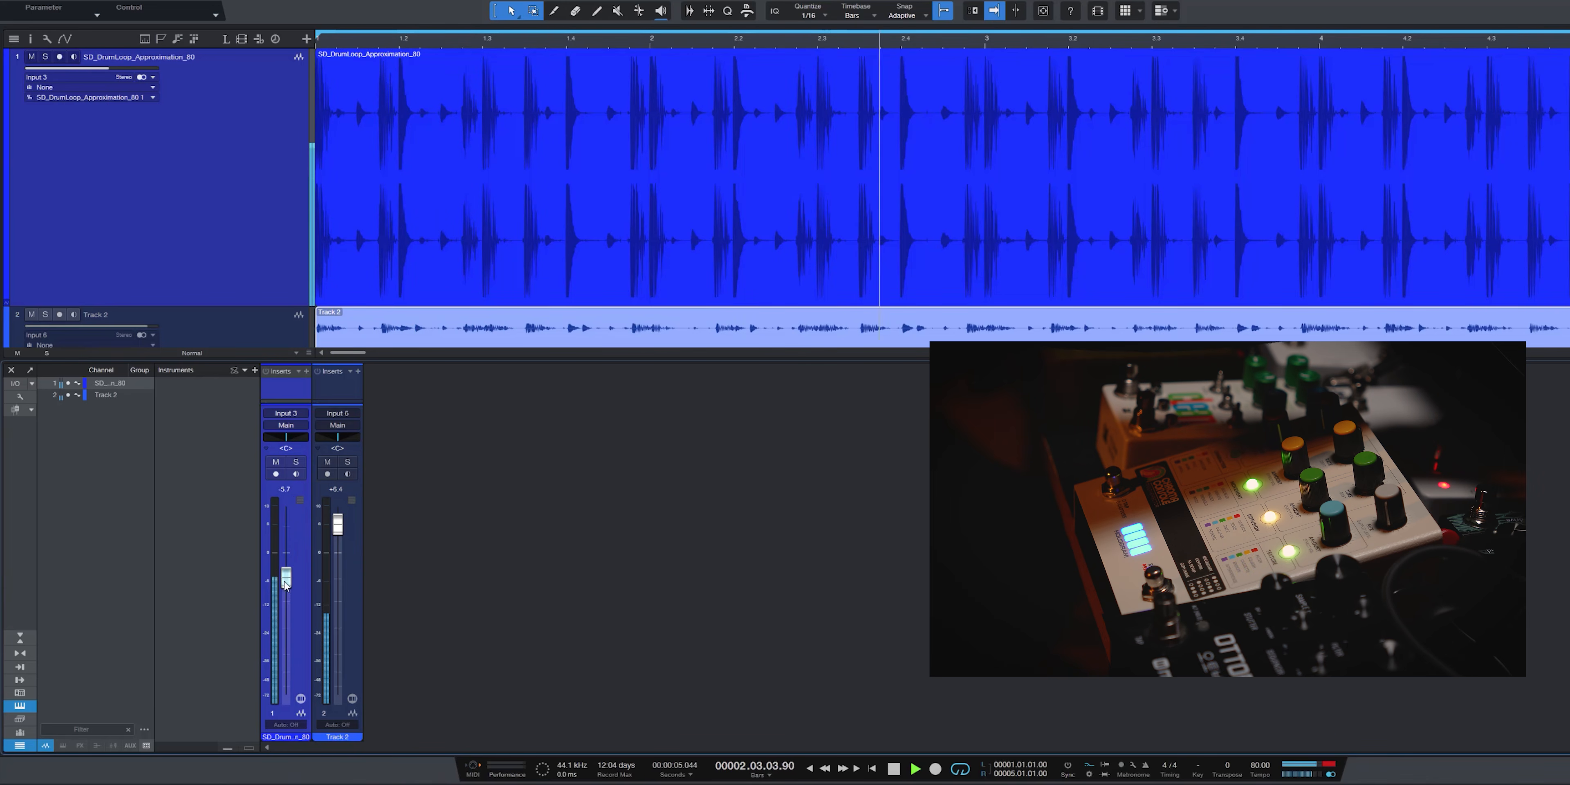
left_click_drag(338, 525, 335, 550)
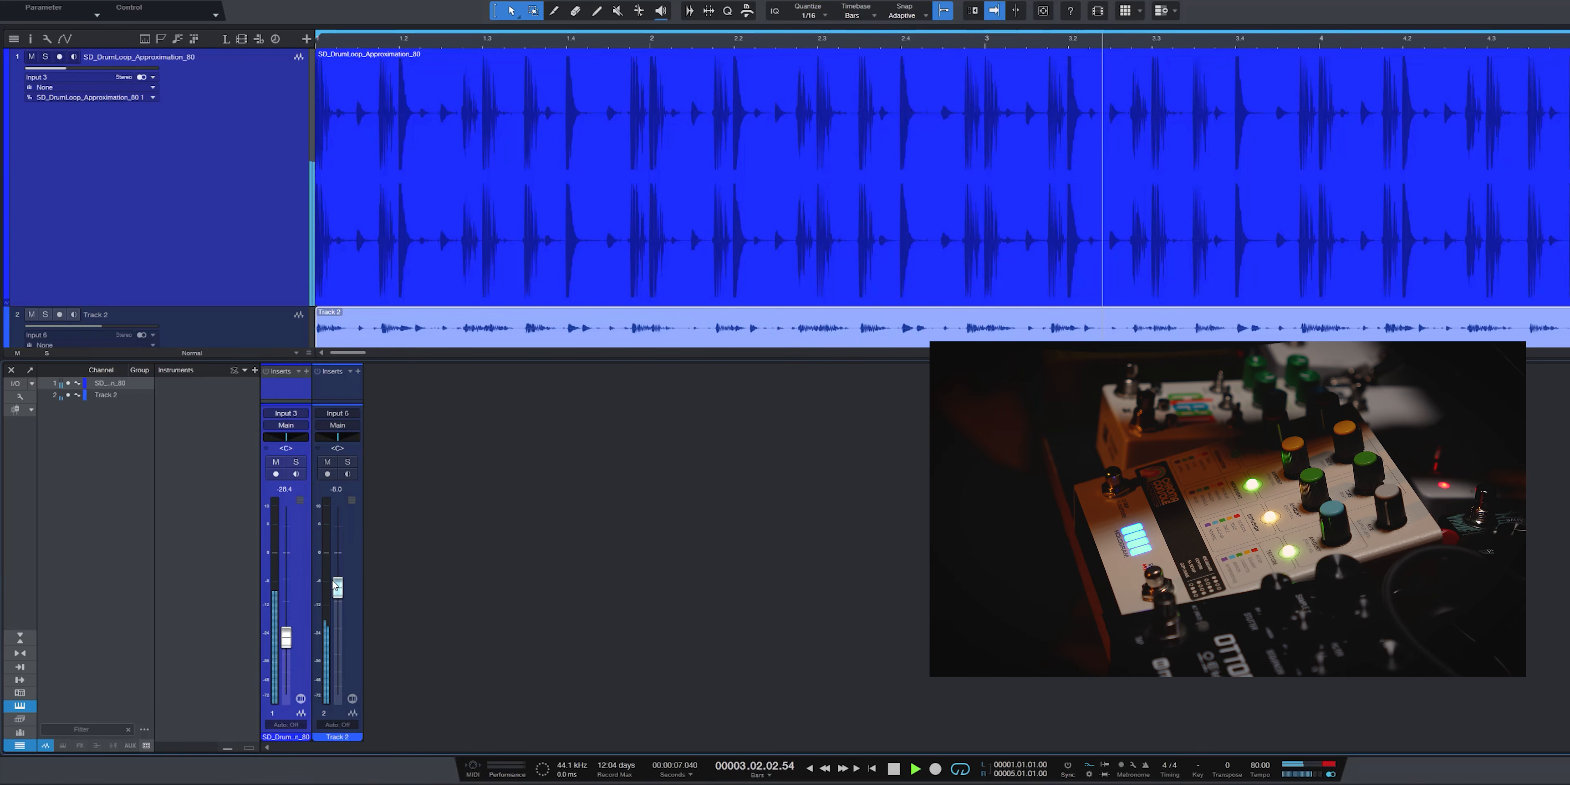
- Hide the mixer and raise the clip gain of the recorded take on Track 2
key("F3")
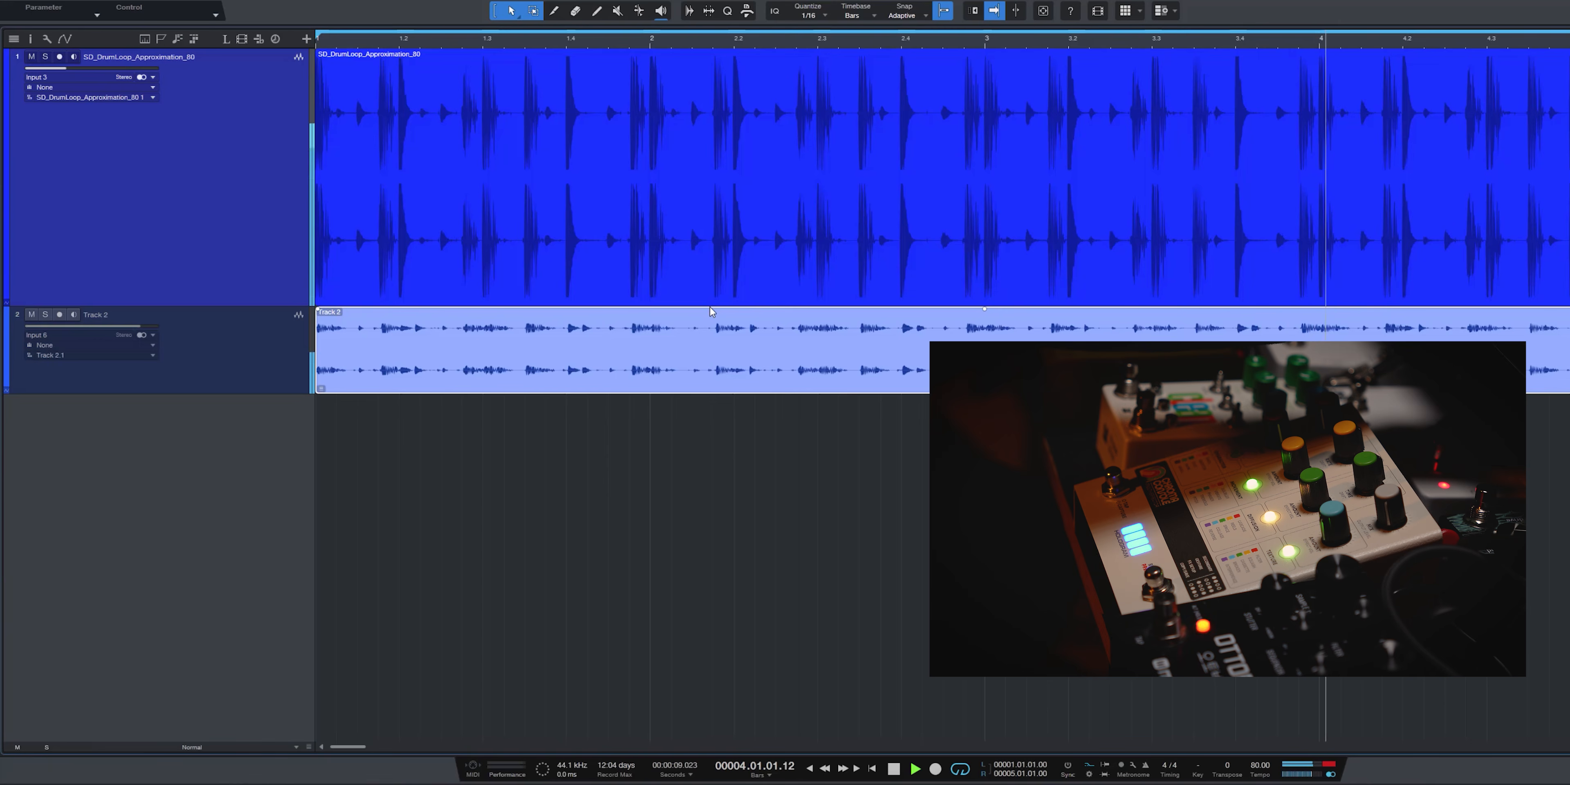
left_click(870, 384)
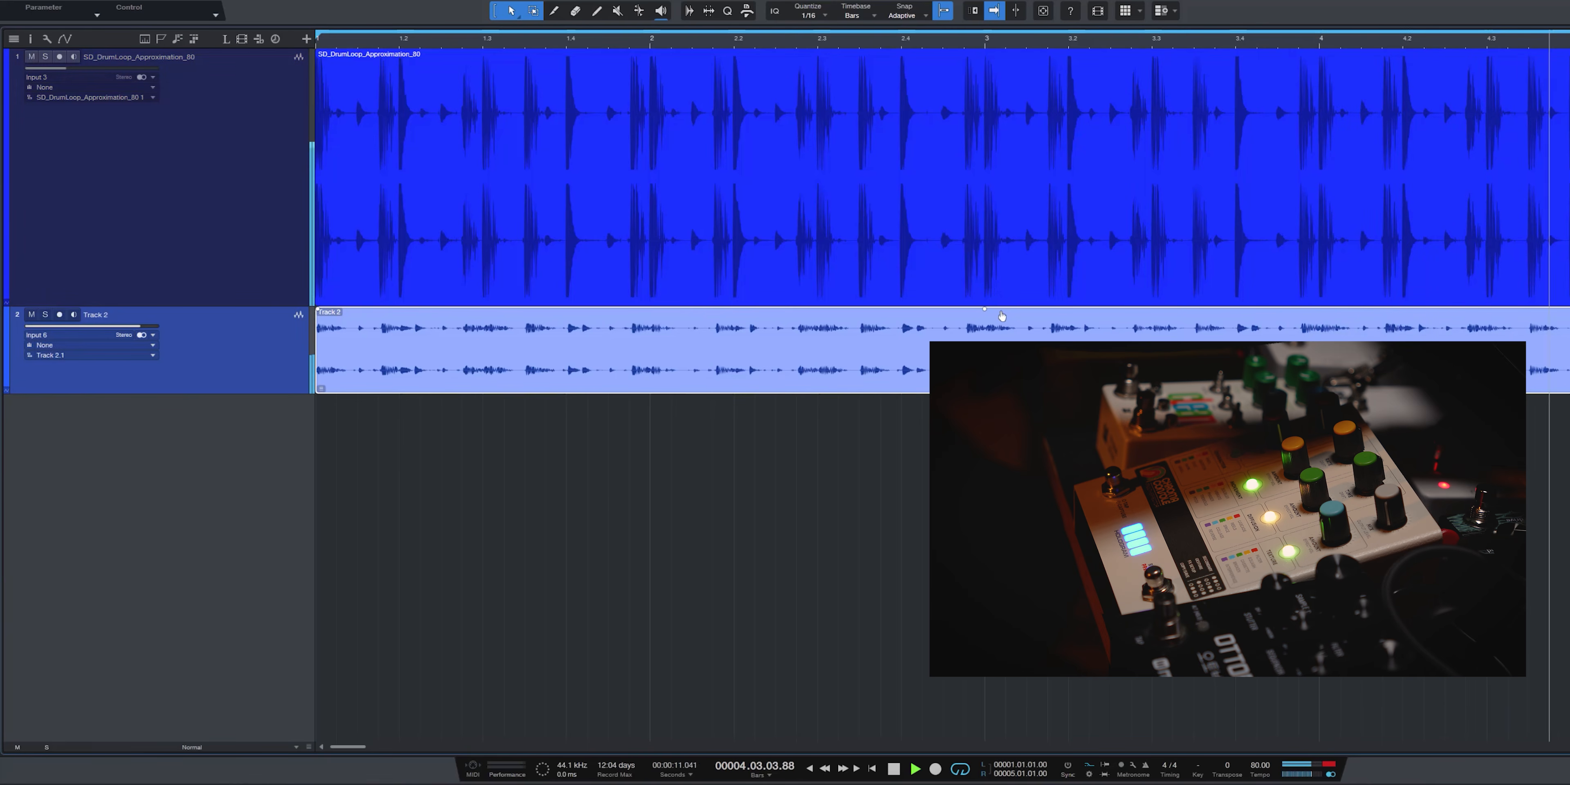
left_click_drag(984, 309, 986, 301)
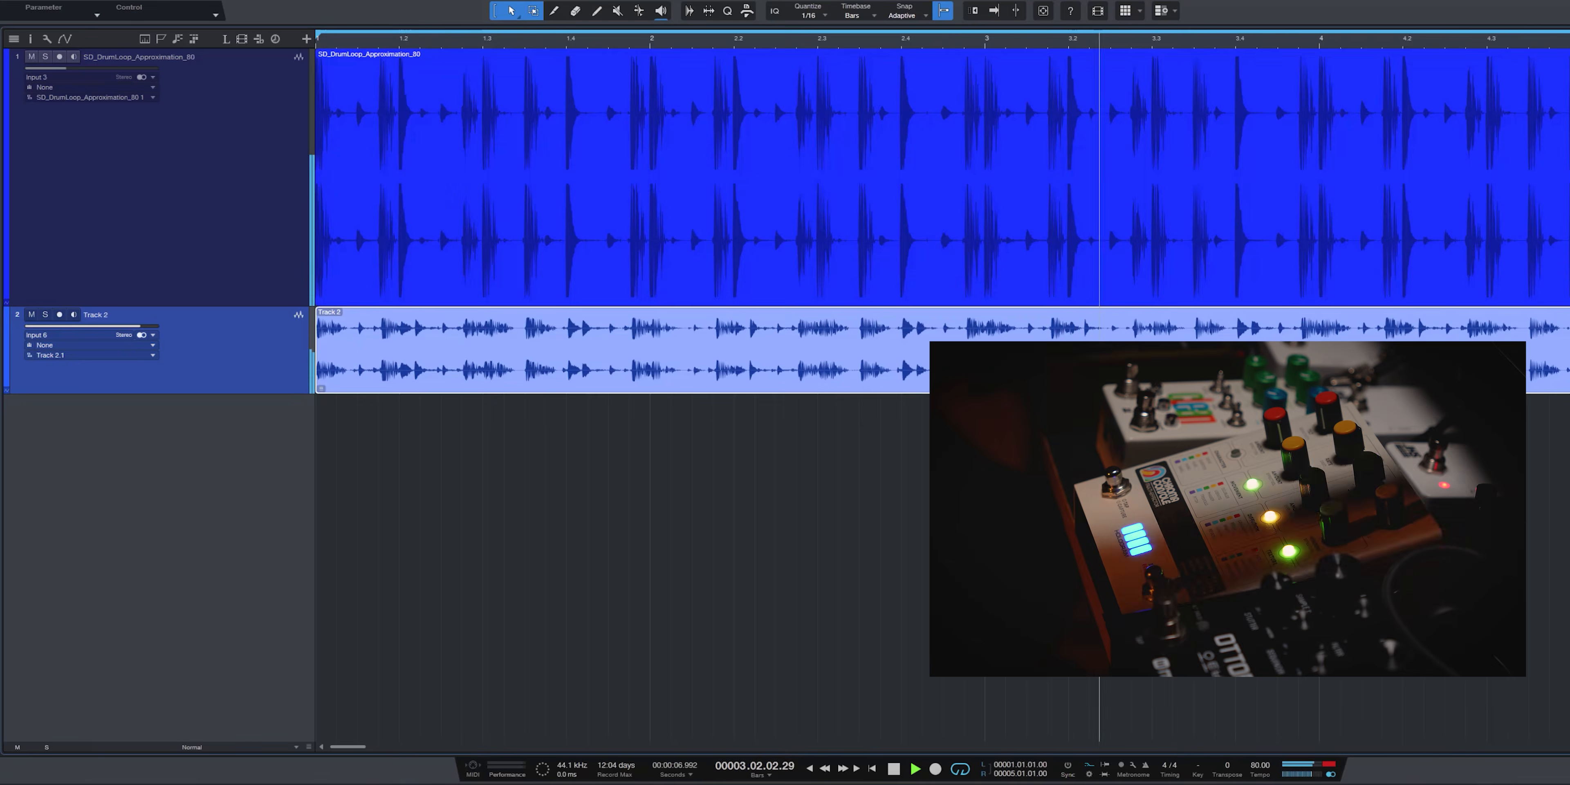
- Reopen the mixer, pull the drum loop channel all the way down and stop playback
key("F3")
left_click_drag(285, 645, 286, 700)
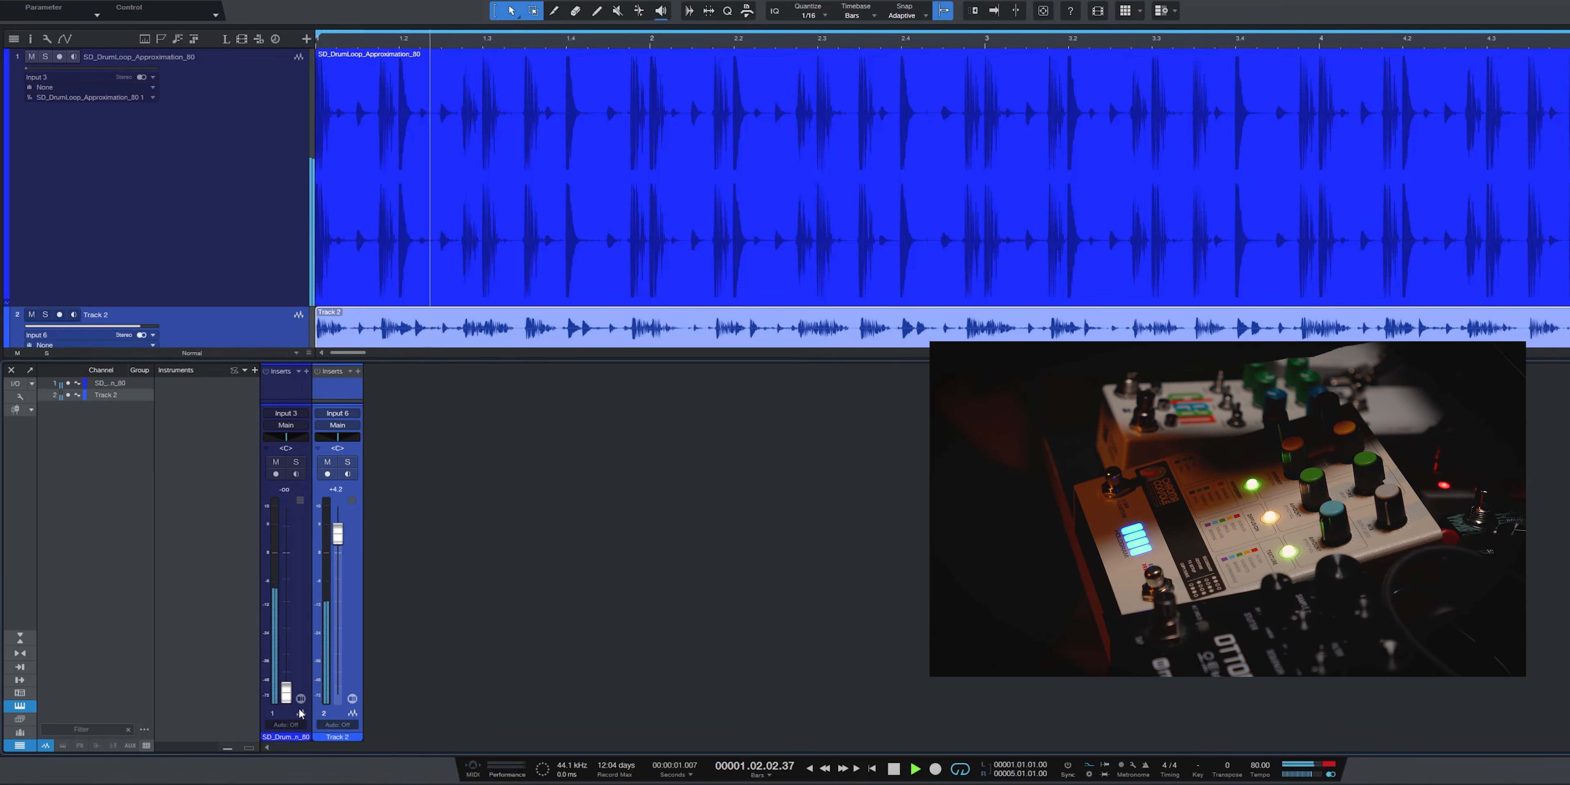
key("space")
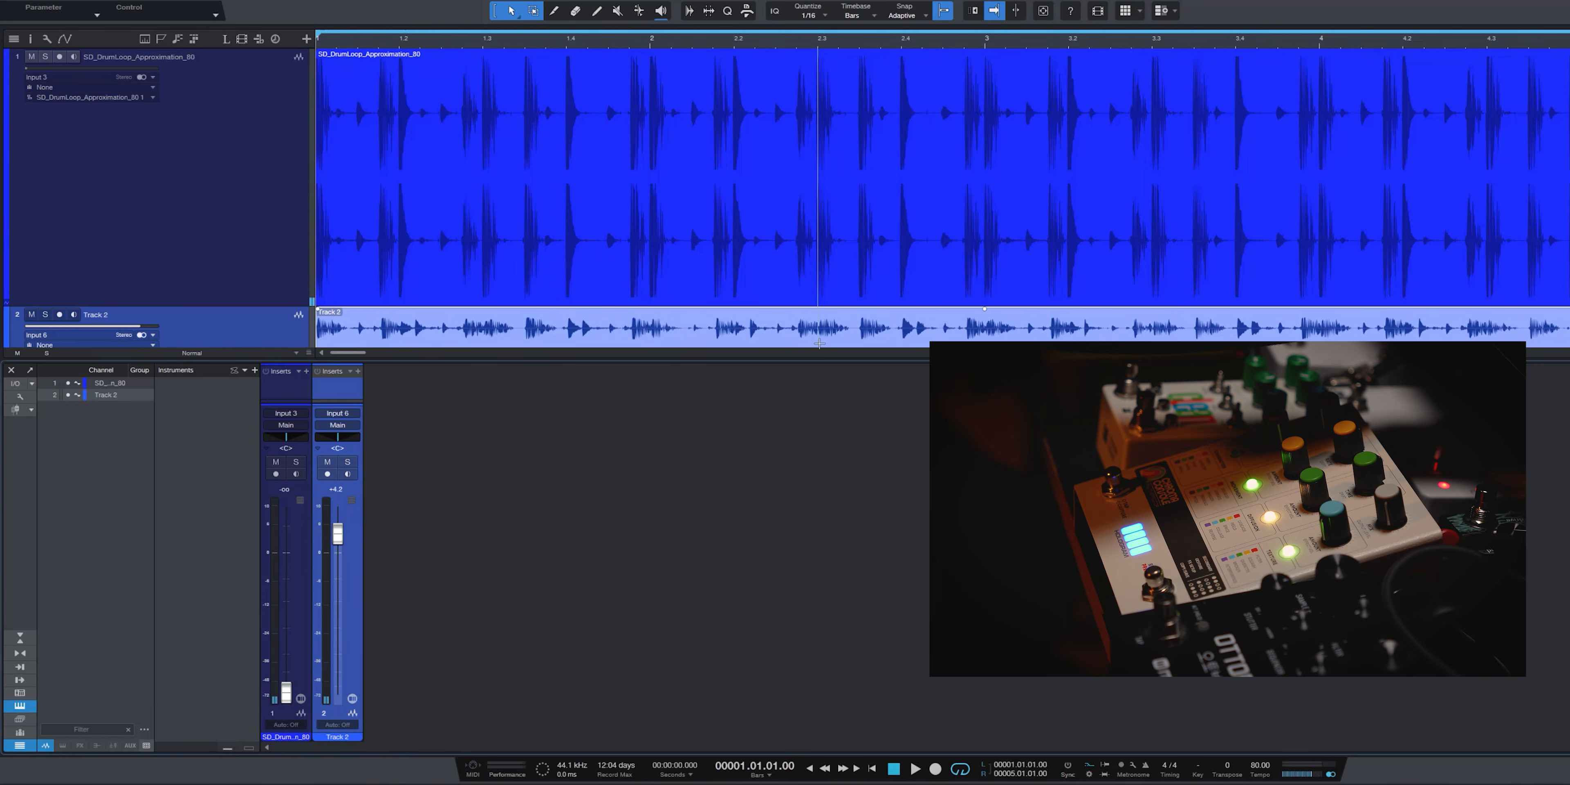
- Add the SD_Melody_Accepting_84_Fm loop on a new track at bar 1 and audition it soloed
key("F3")
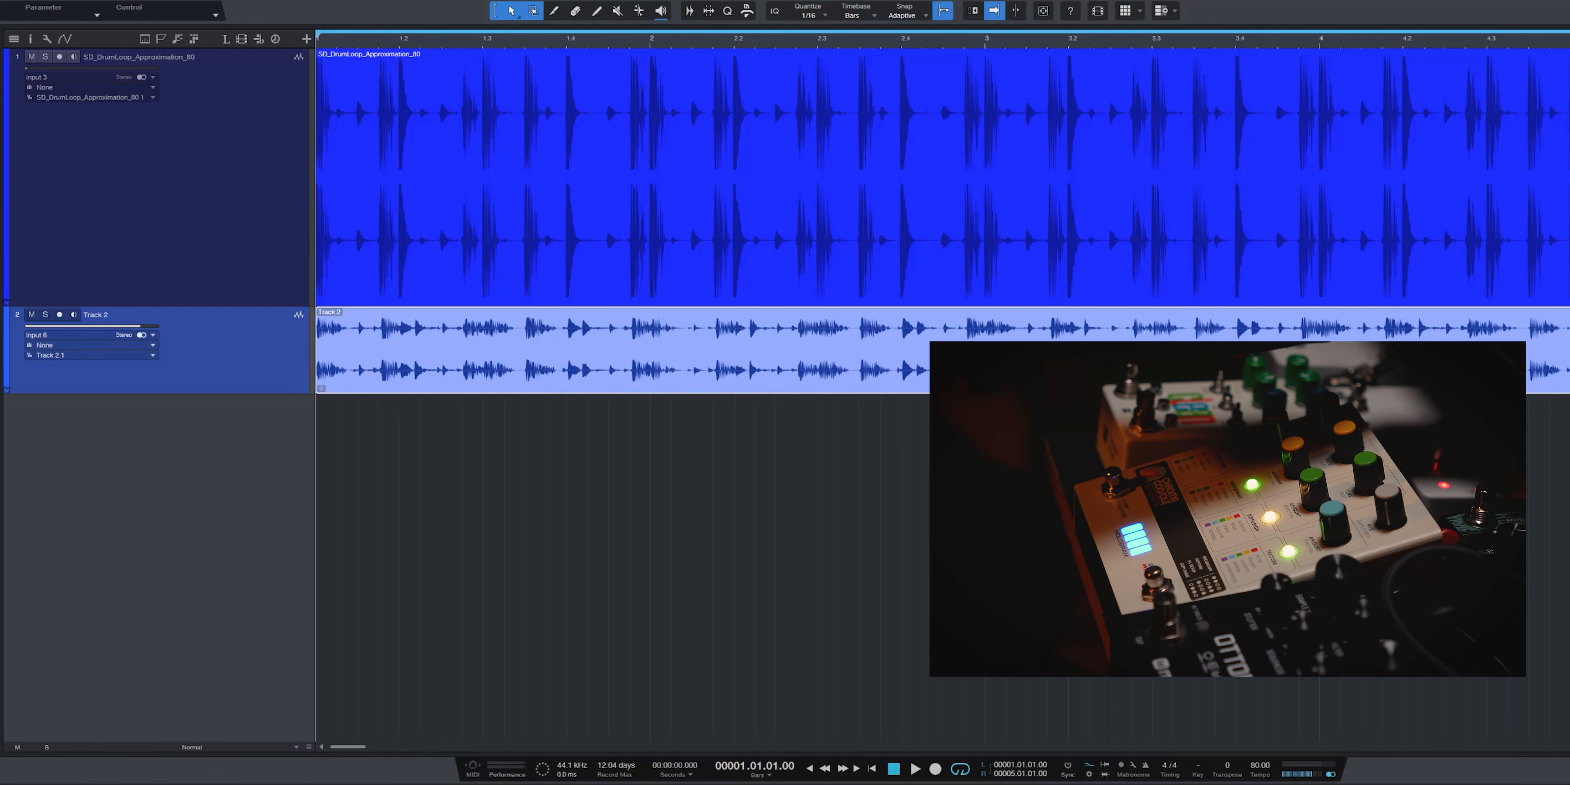
left_click_drag(838, 508, 328, 414)
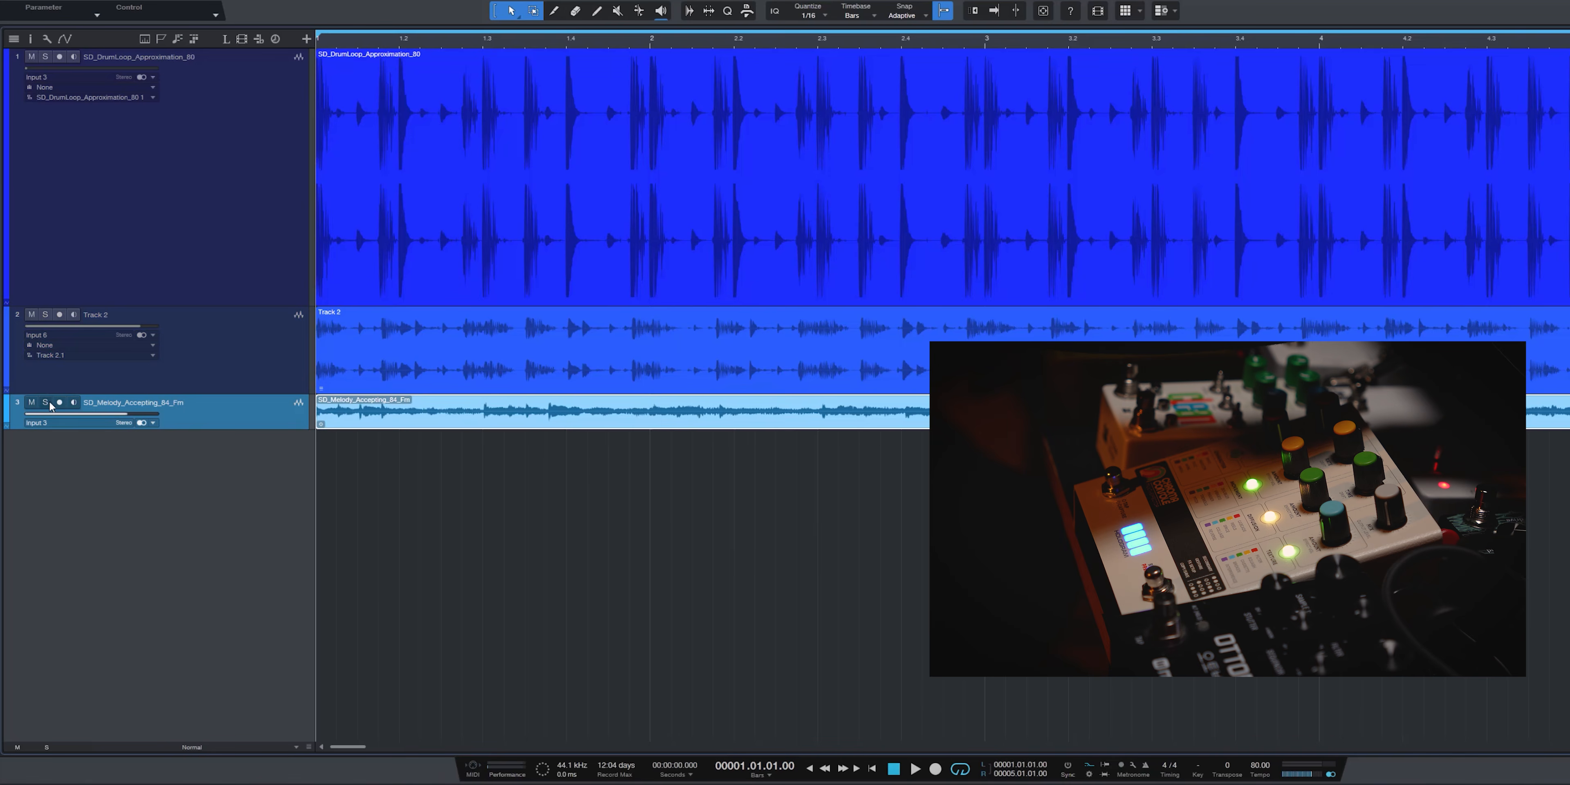
key("space")
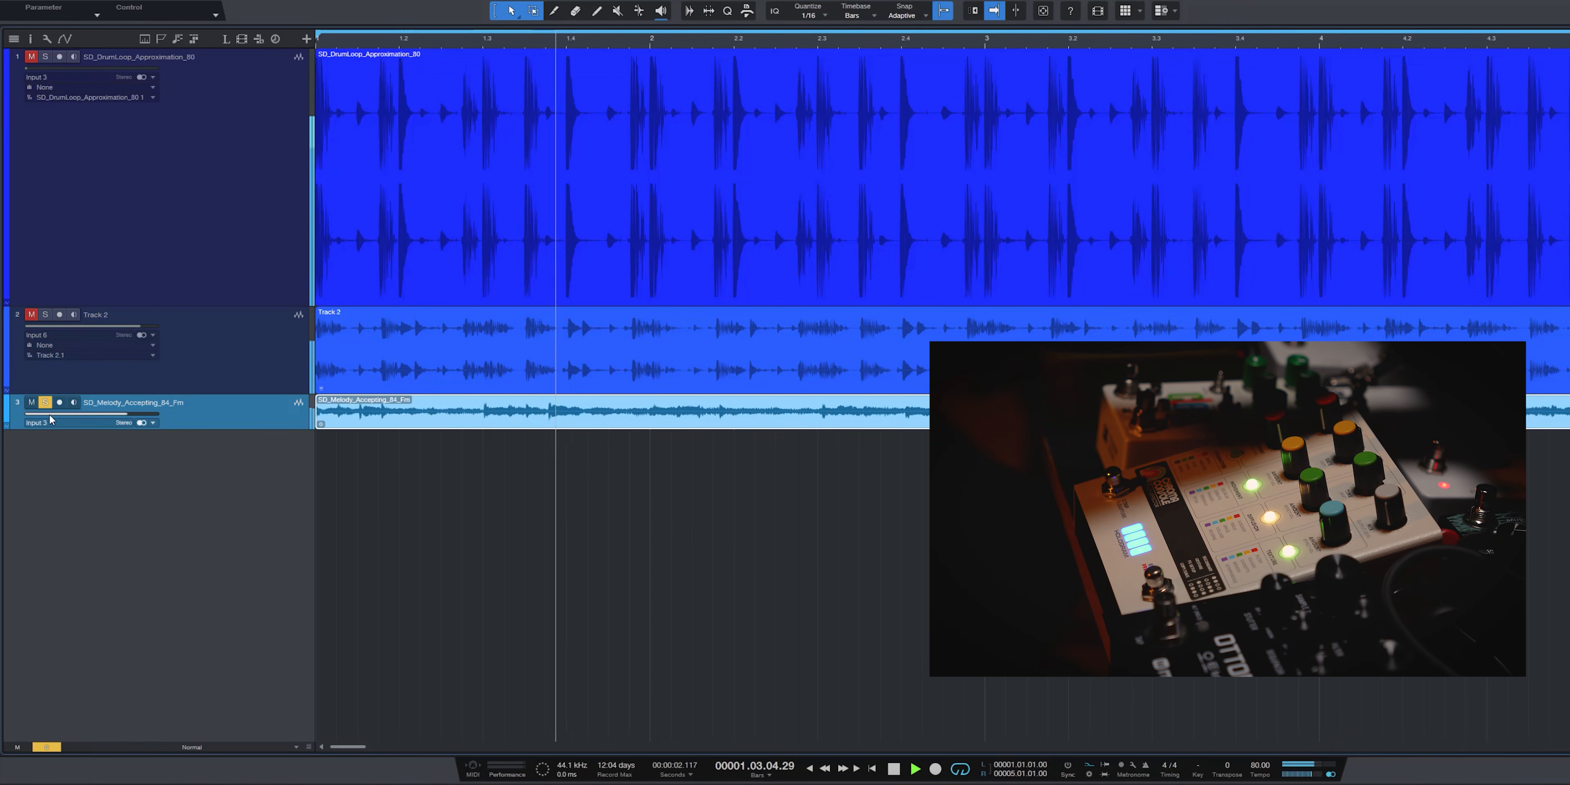
- Solo the drum loop together with the melody and raise its channel to -1.1 dB during playback
key("F3")
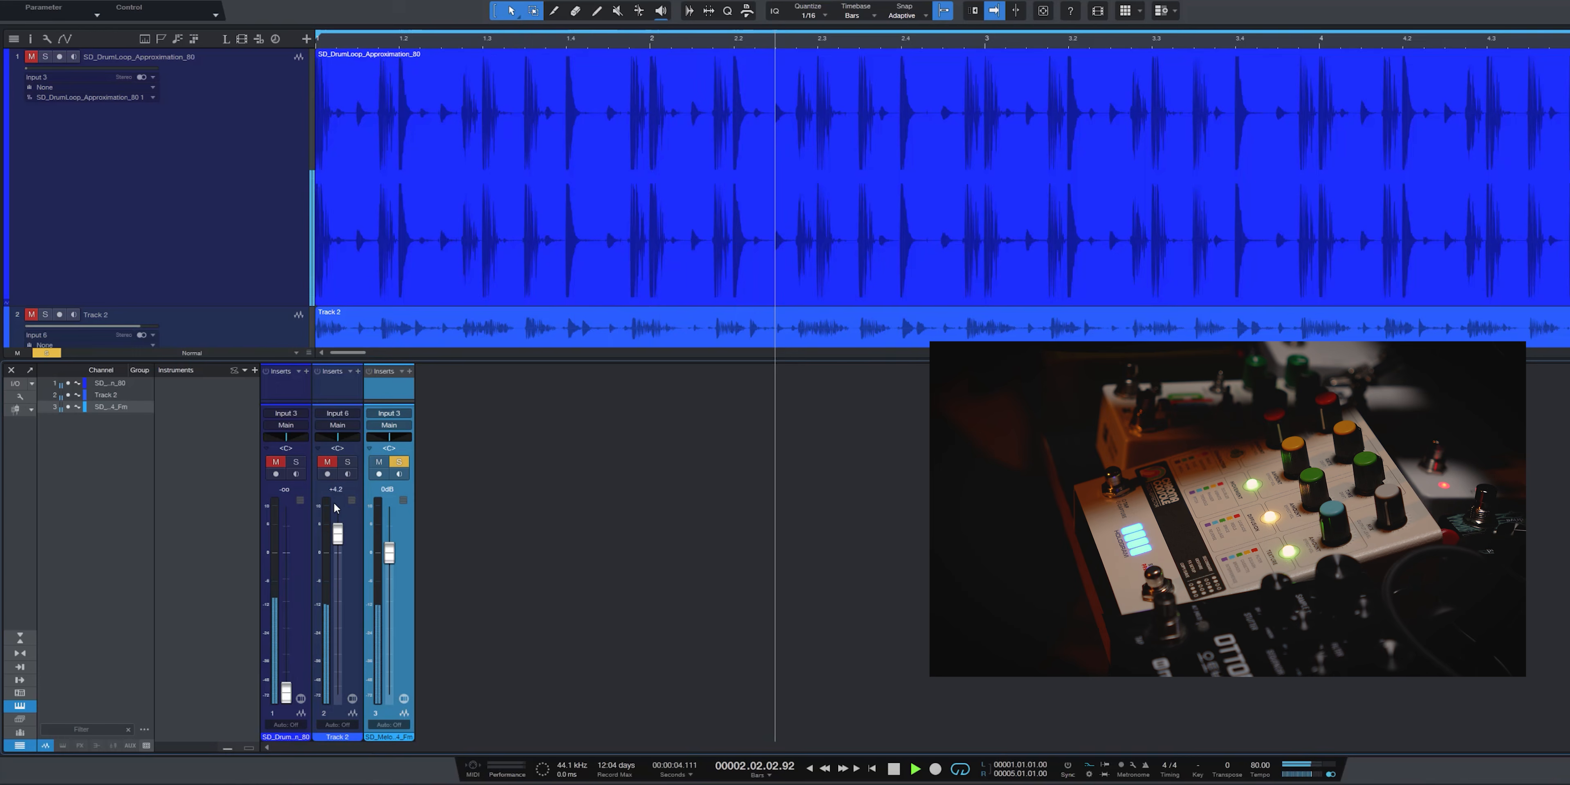
left_click(295, 462)
left_click_drag(280, 685, 297, 563)
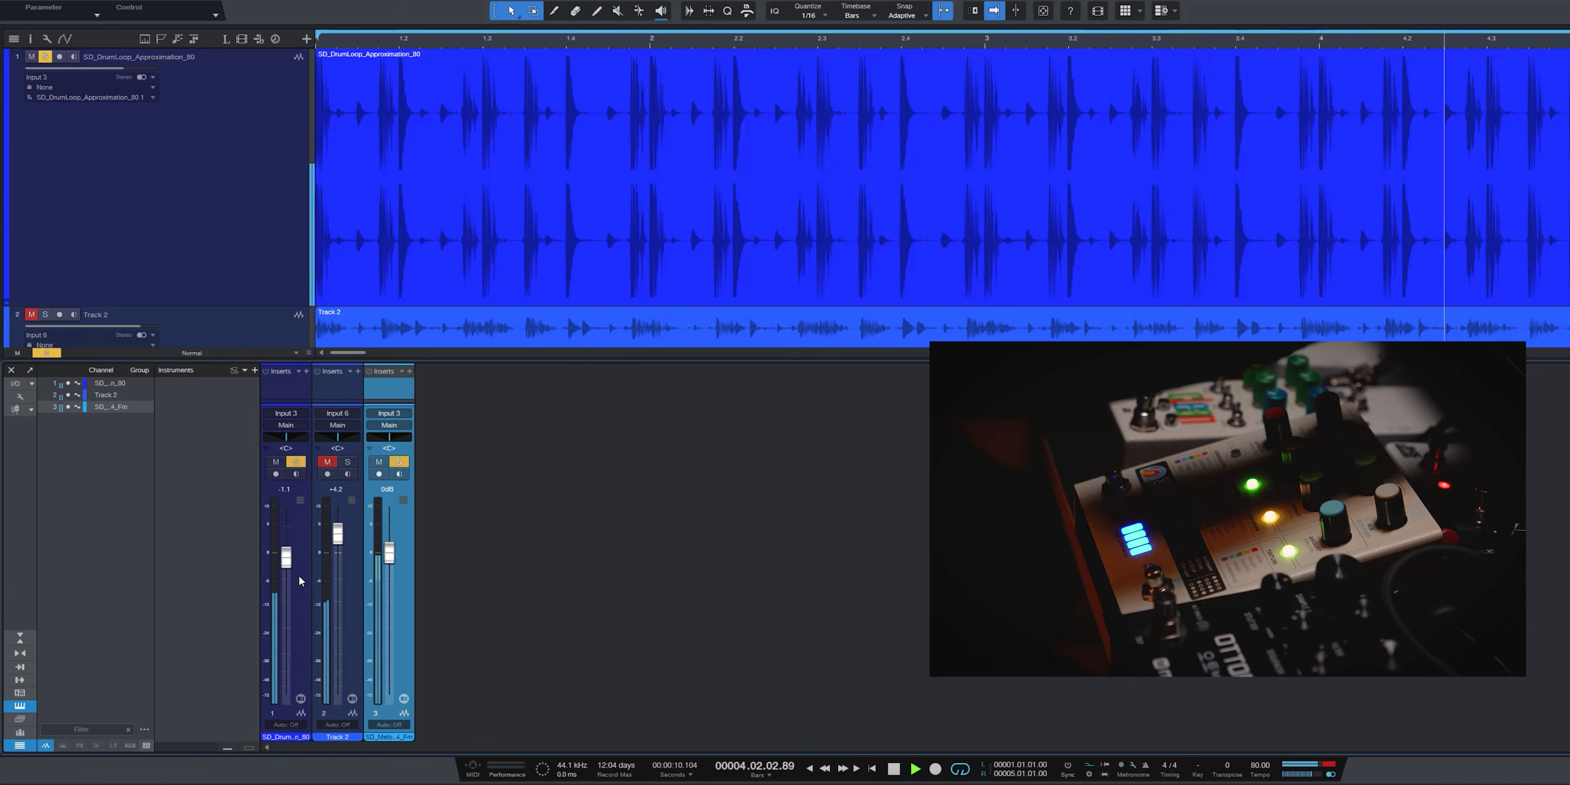
key("space")
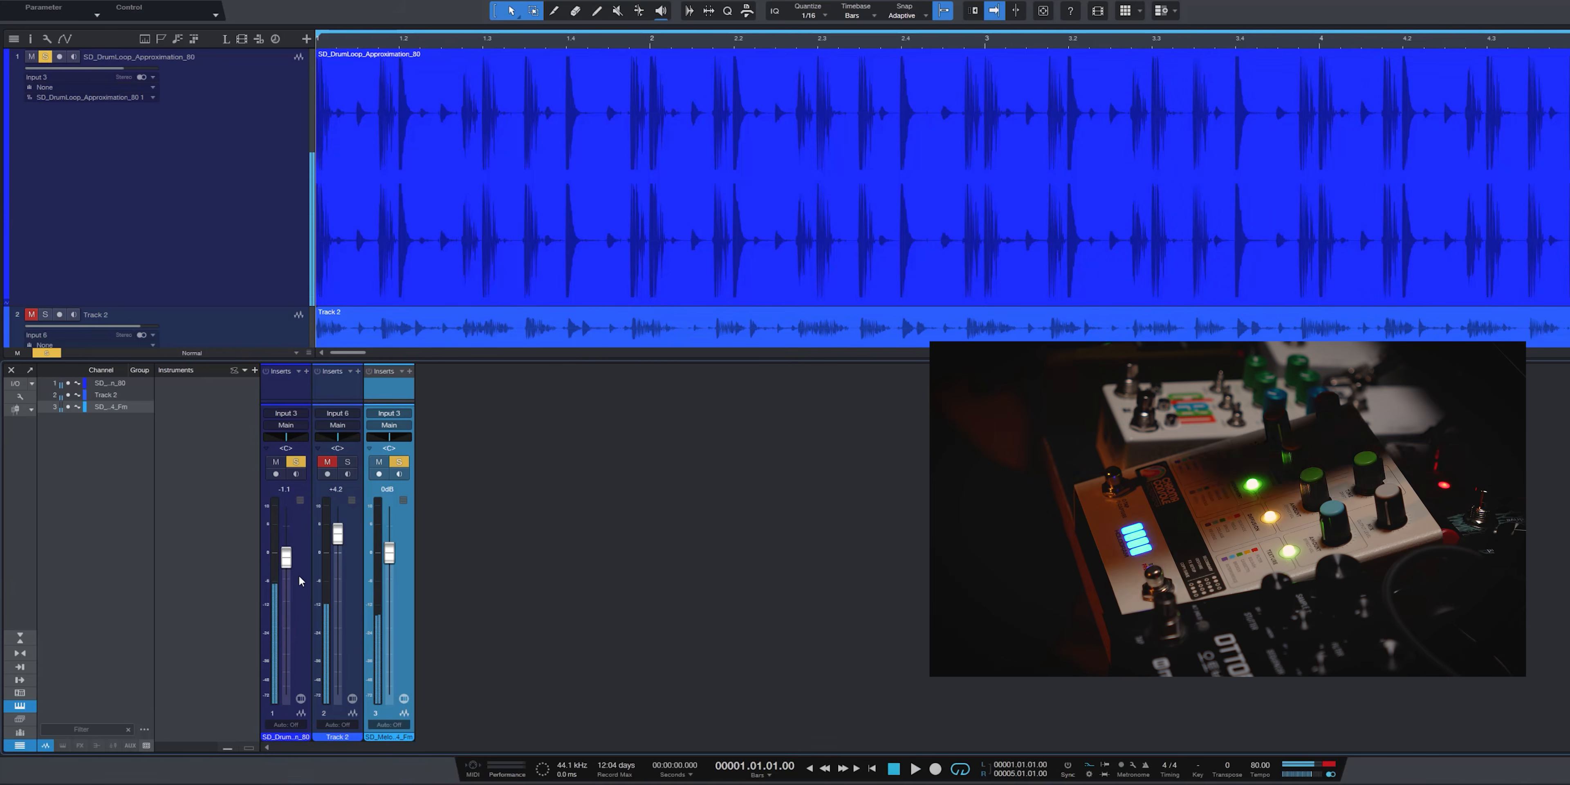
- Remove Track 2 from the song and briefly audition the drum loop and melody together
left_click(277, 329)
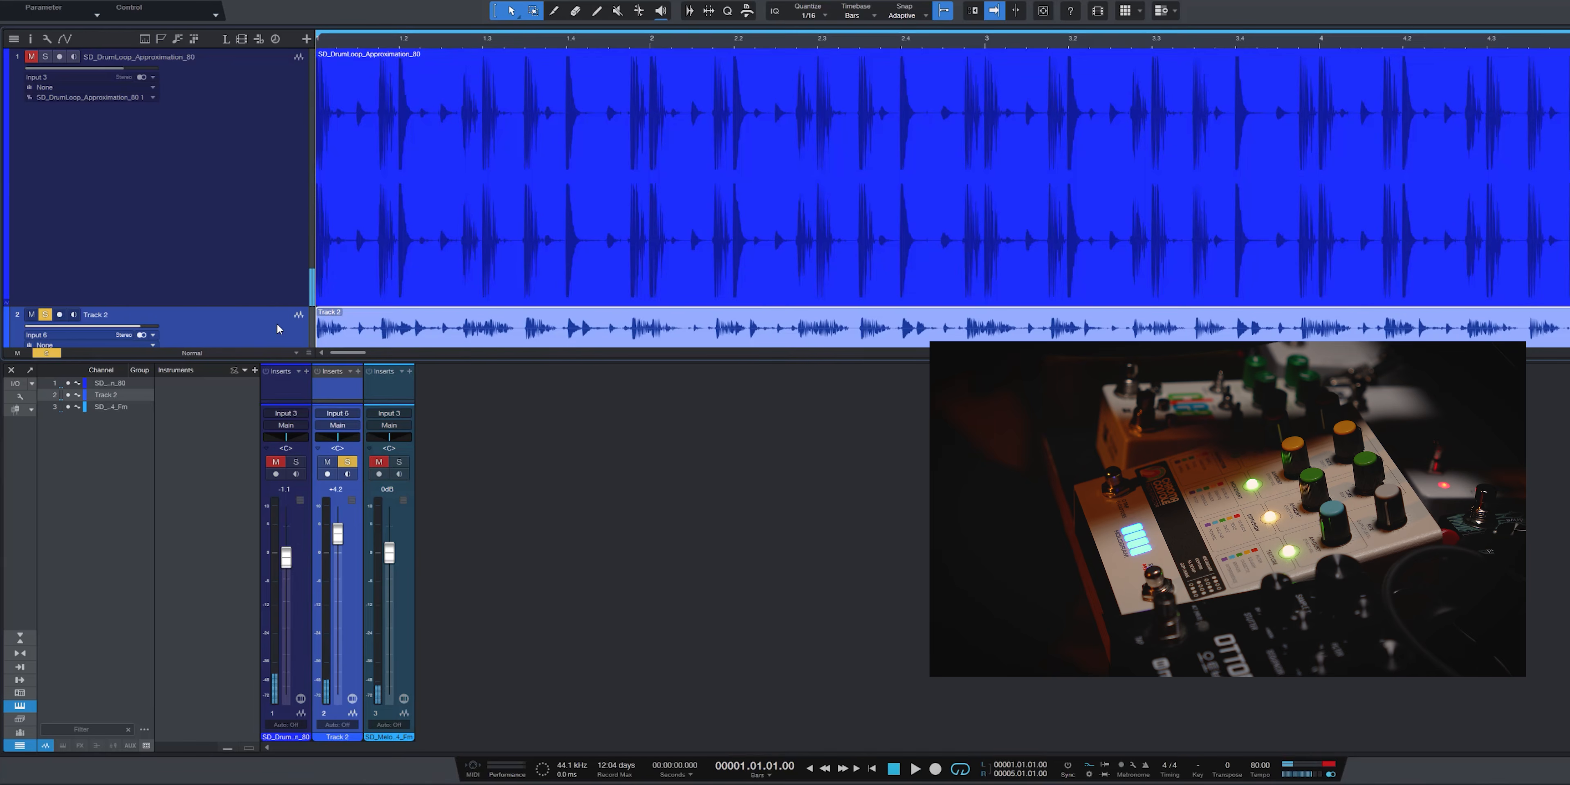
right_click(276, 329)
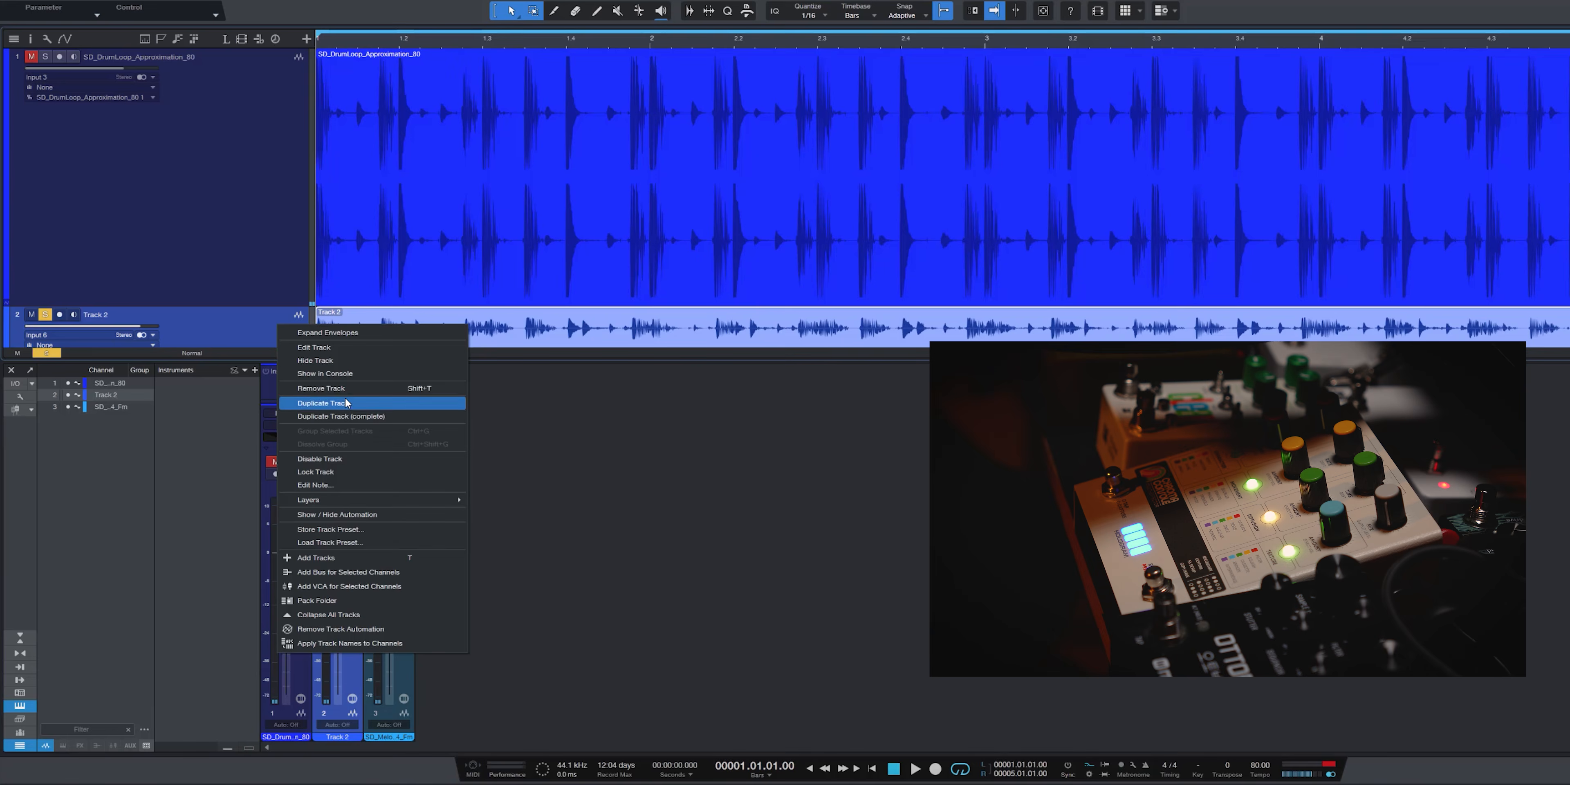
left_click(421, 388)
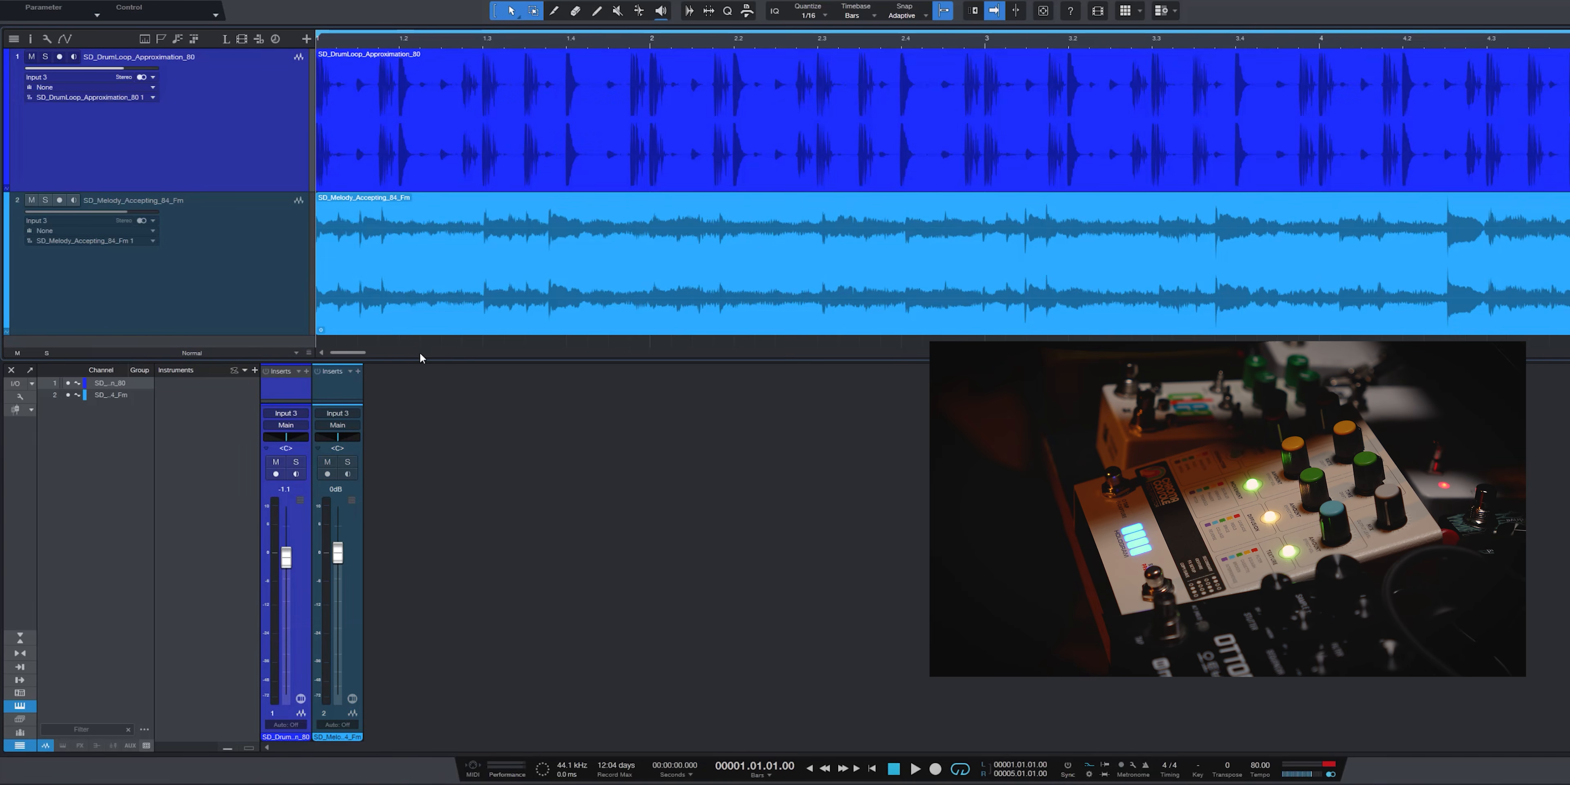
key("space")
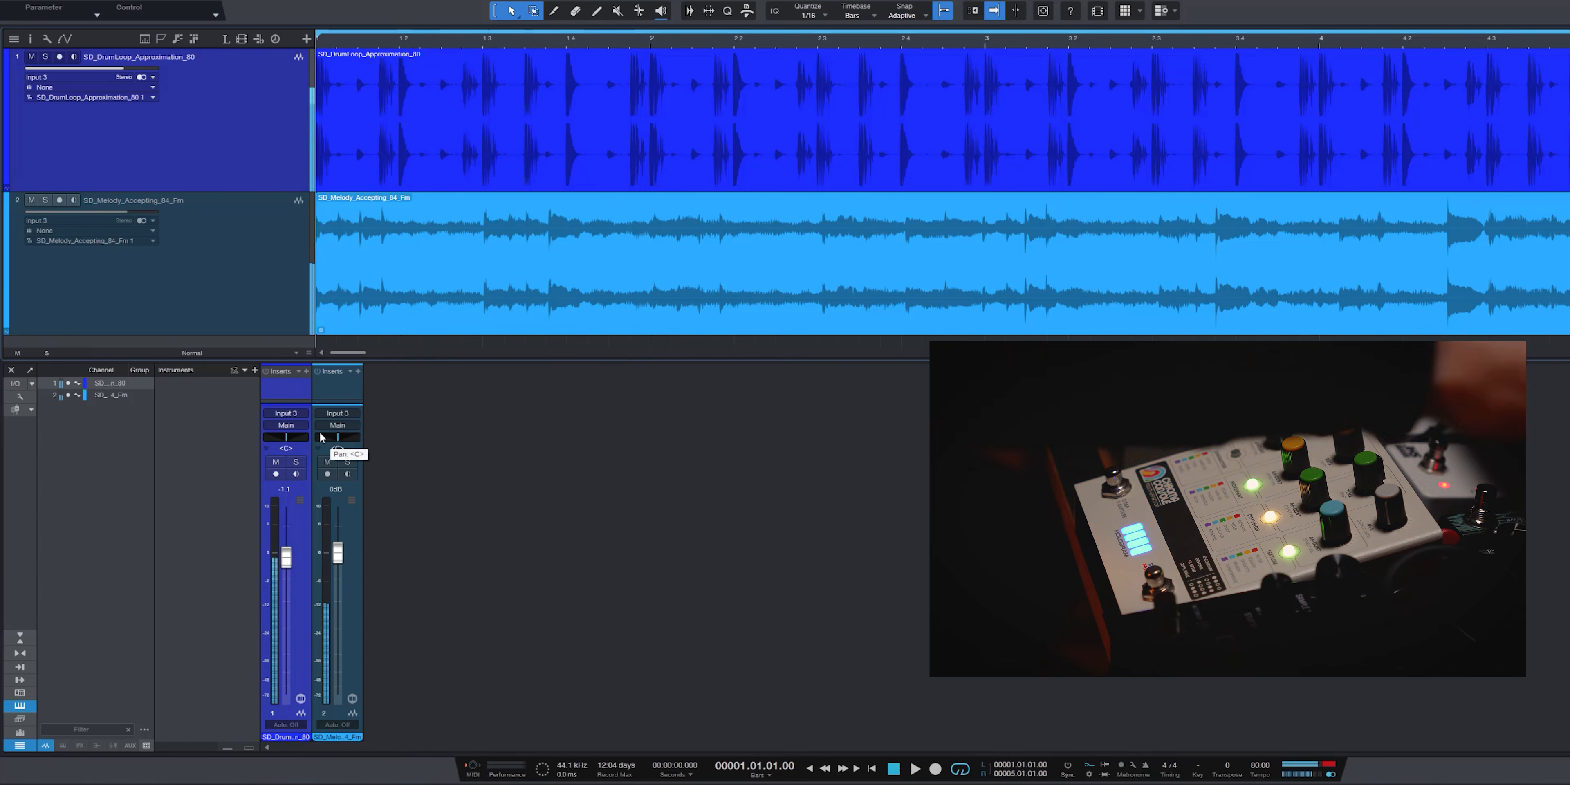
key("space")
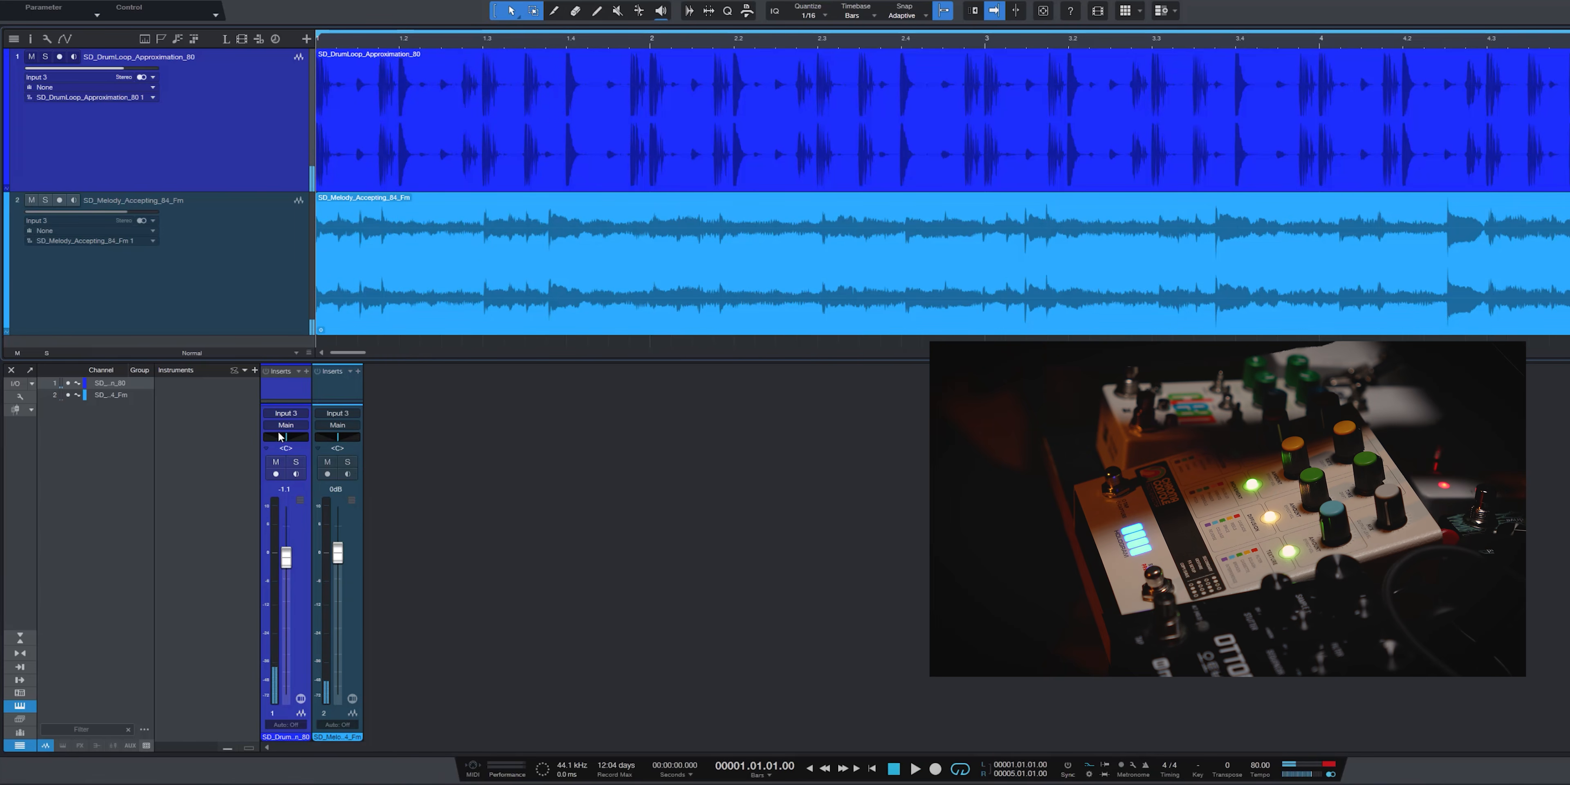
- Route both the drum loop and melody channels to the CHROMA output and hide the mixer
left_click(286, 424)
left_click(316, 444)
left_click(337, 425)
left_click(349, 451)
key("F3")
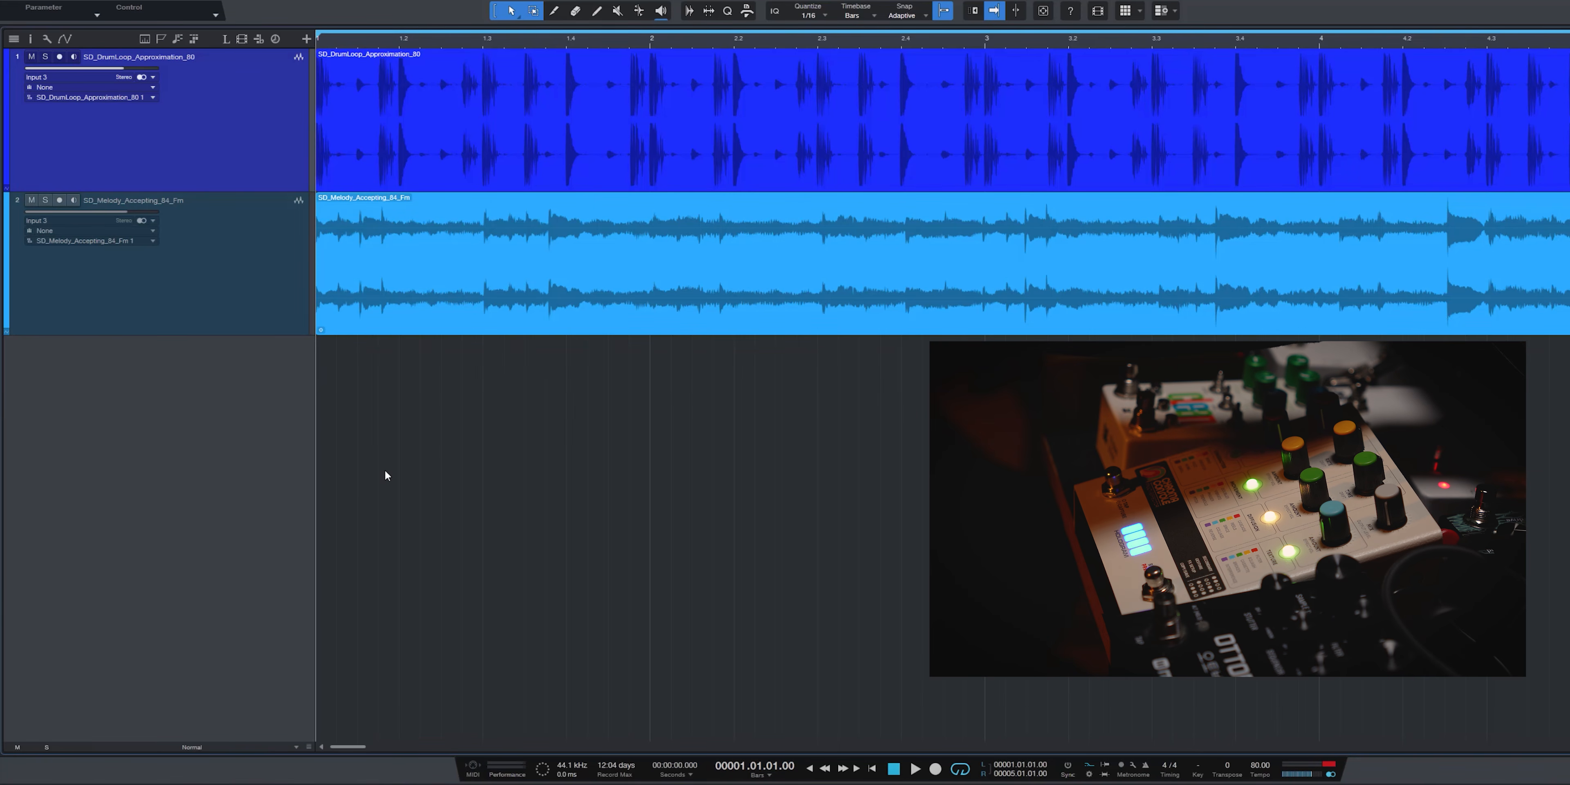
- Add a stereo audio track below the melody track and set its input to Input 6 (INPUT 3 + 4)
right_click(174, 400)
left_click(266, 437)
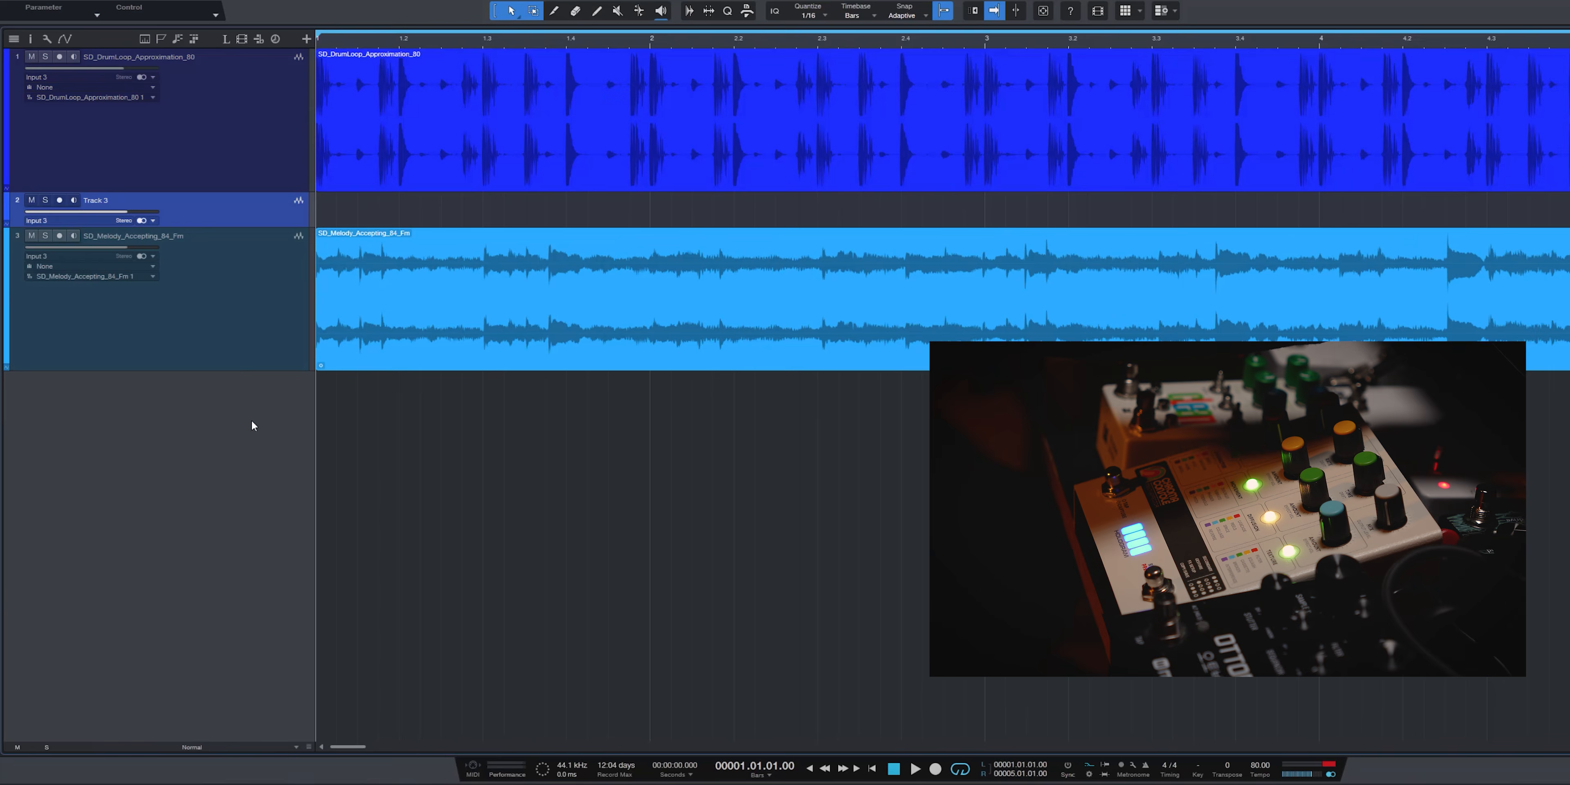
left_click_drag(245, 215, 220, 468)
left_click(76, 363)
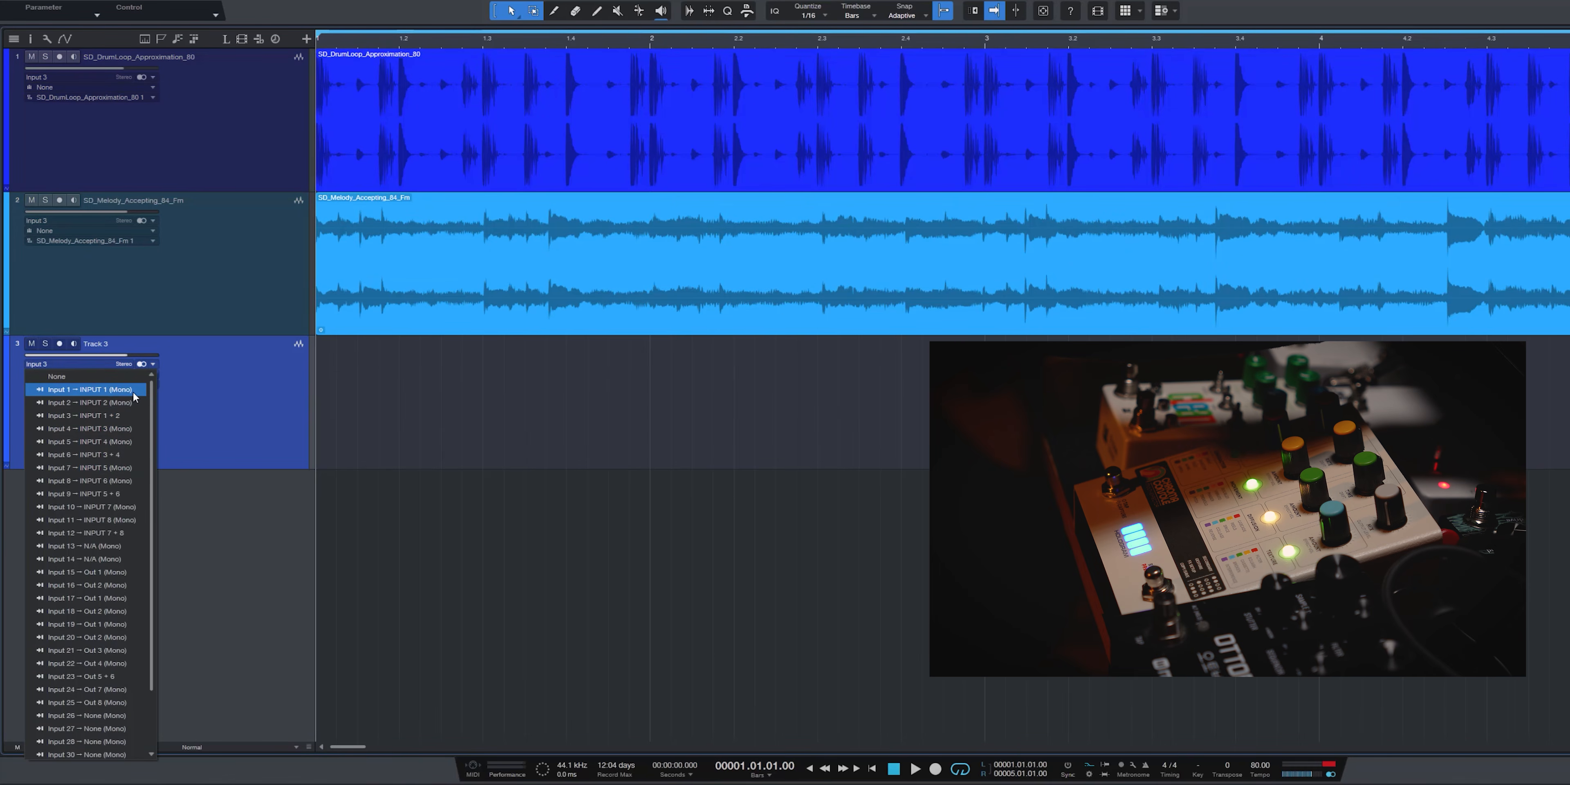
left_click(93, 456)
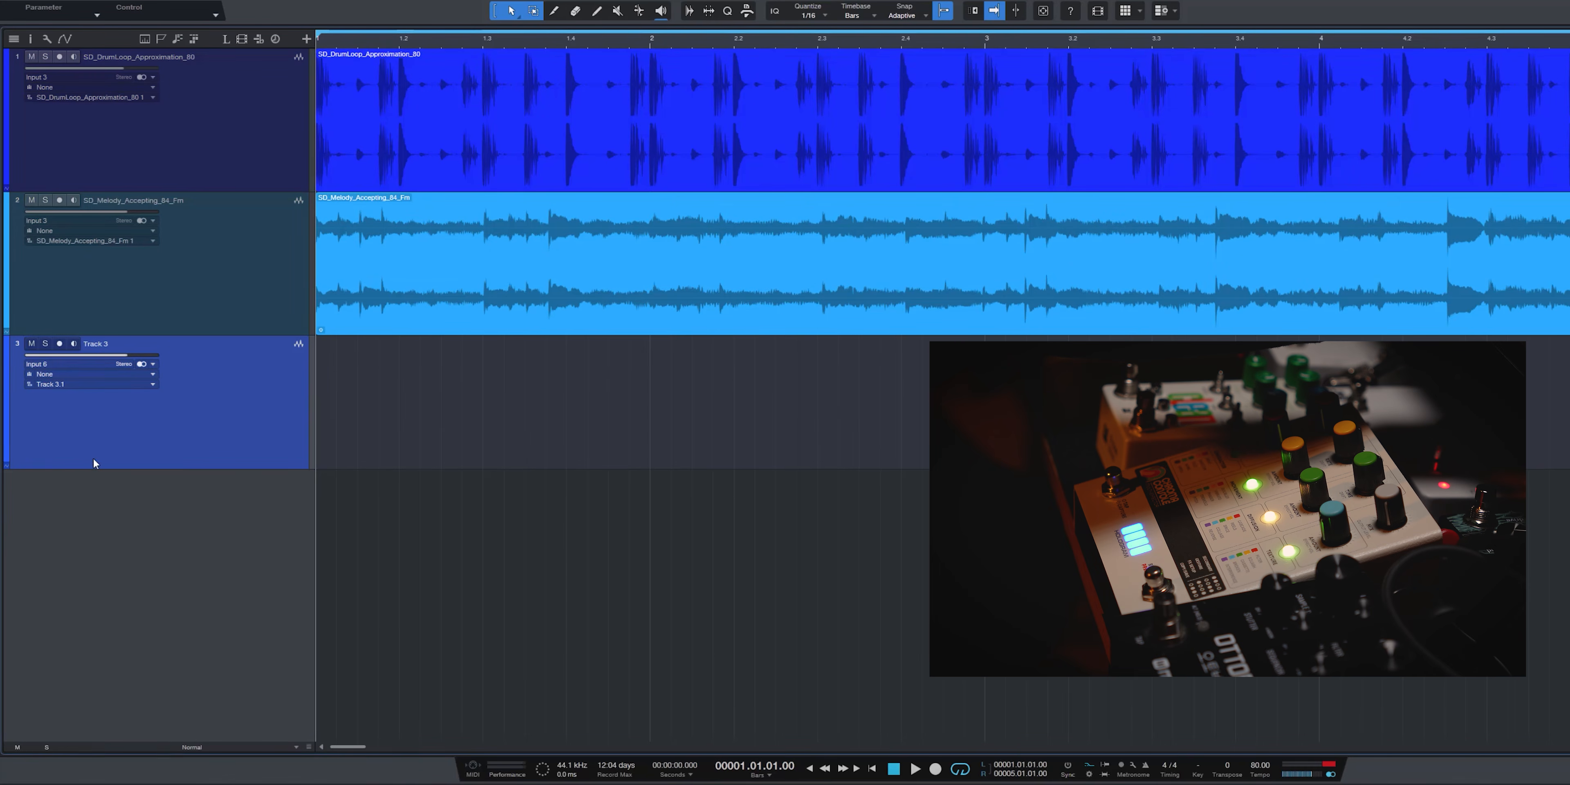
- Enable input monitoring on Track 3 and audition the drum loop and melody through the pedal
left_click(74, 344)
key("space")
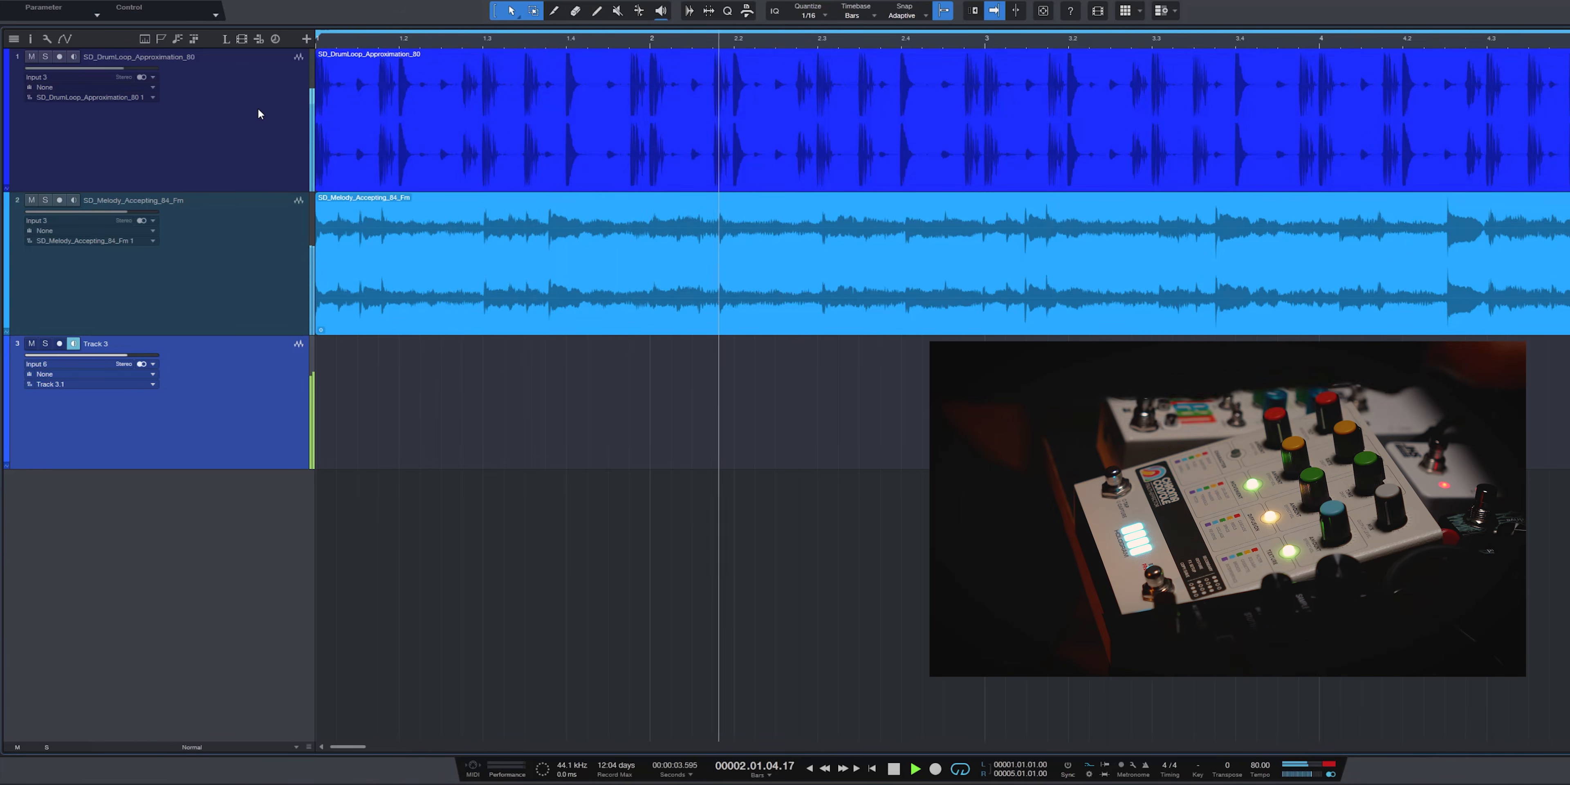
key("space")
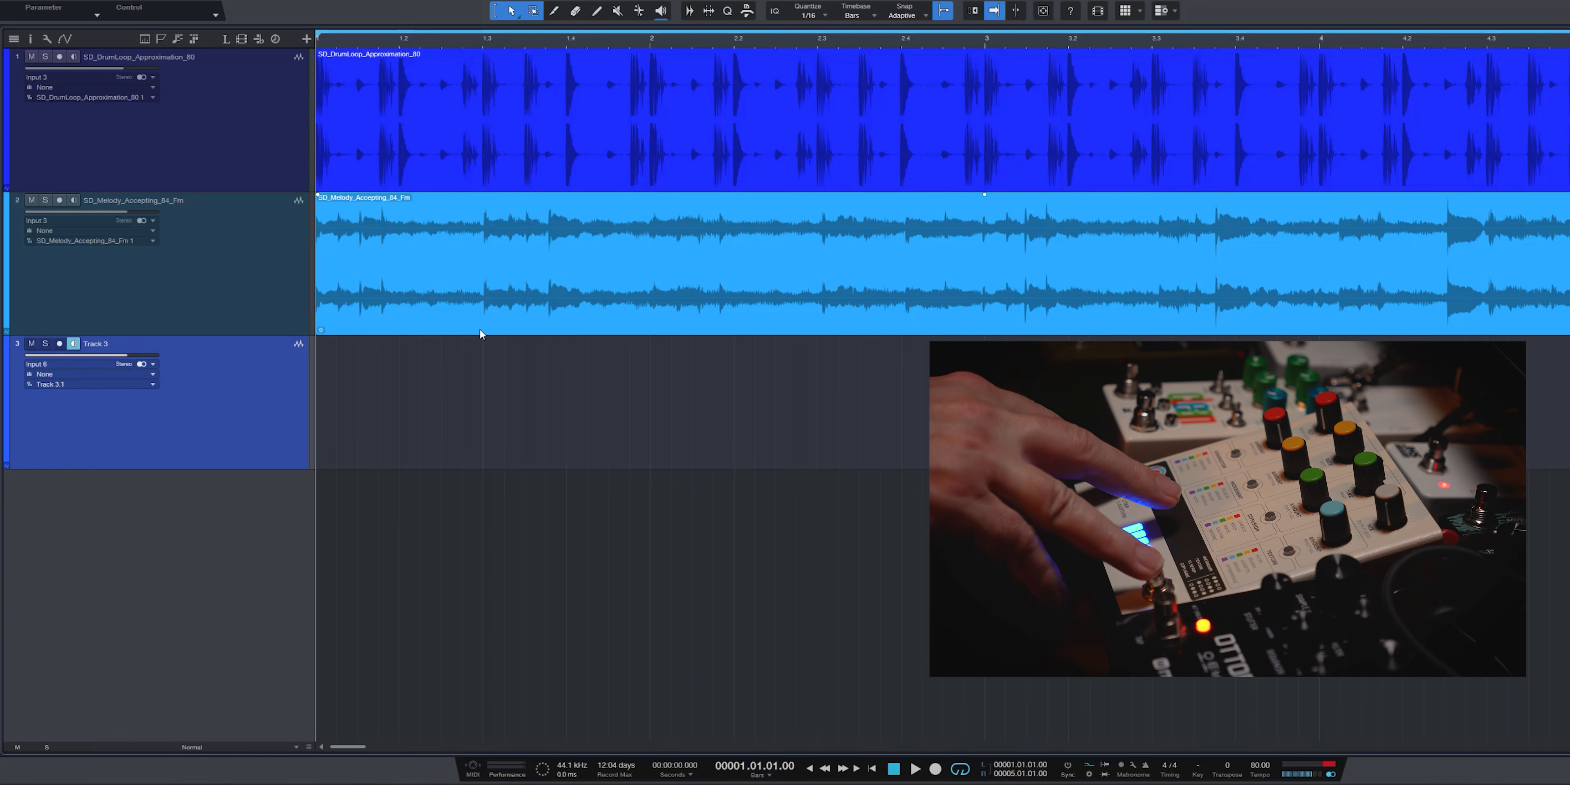
- Play both loops through the pedal again and raise Track 3 to +7.3 dB in the mixer
key("space")
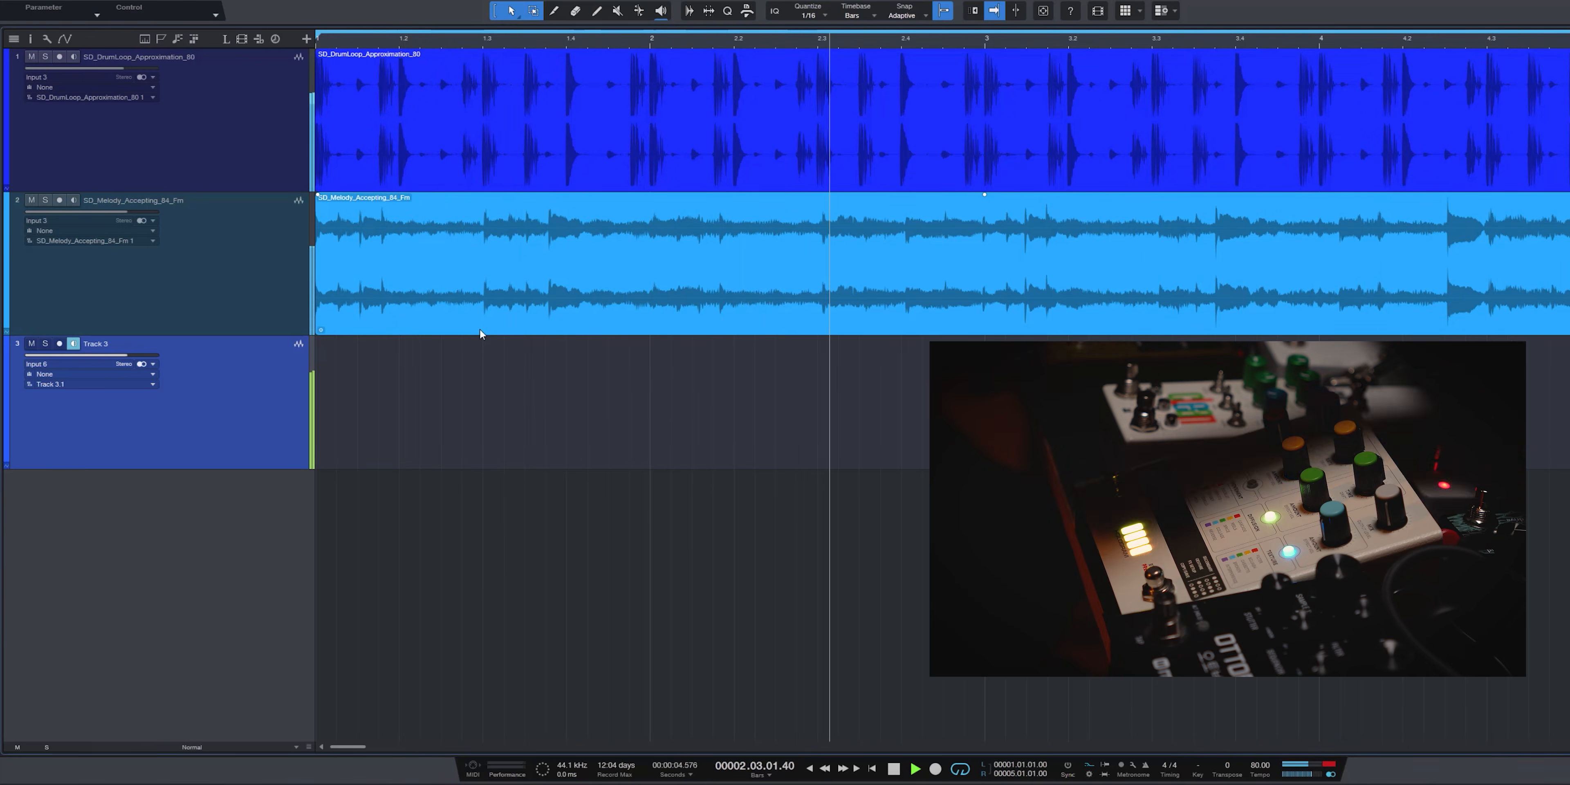
key("F3")
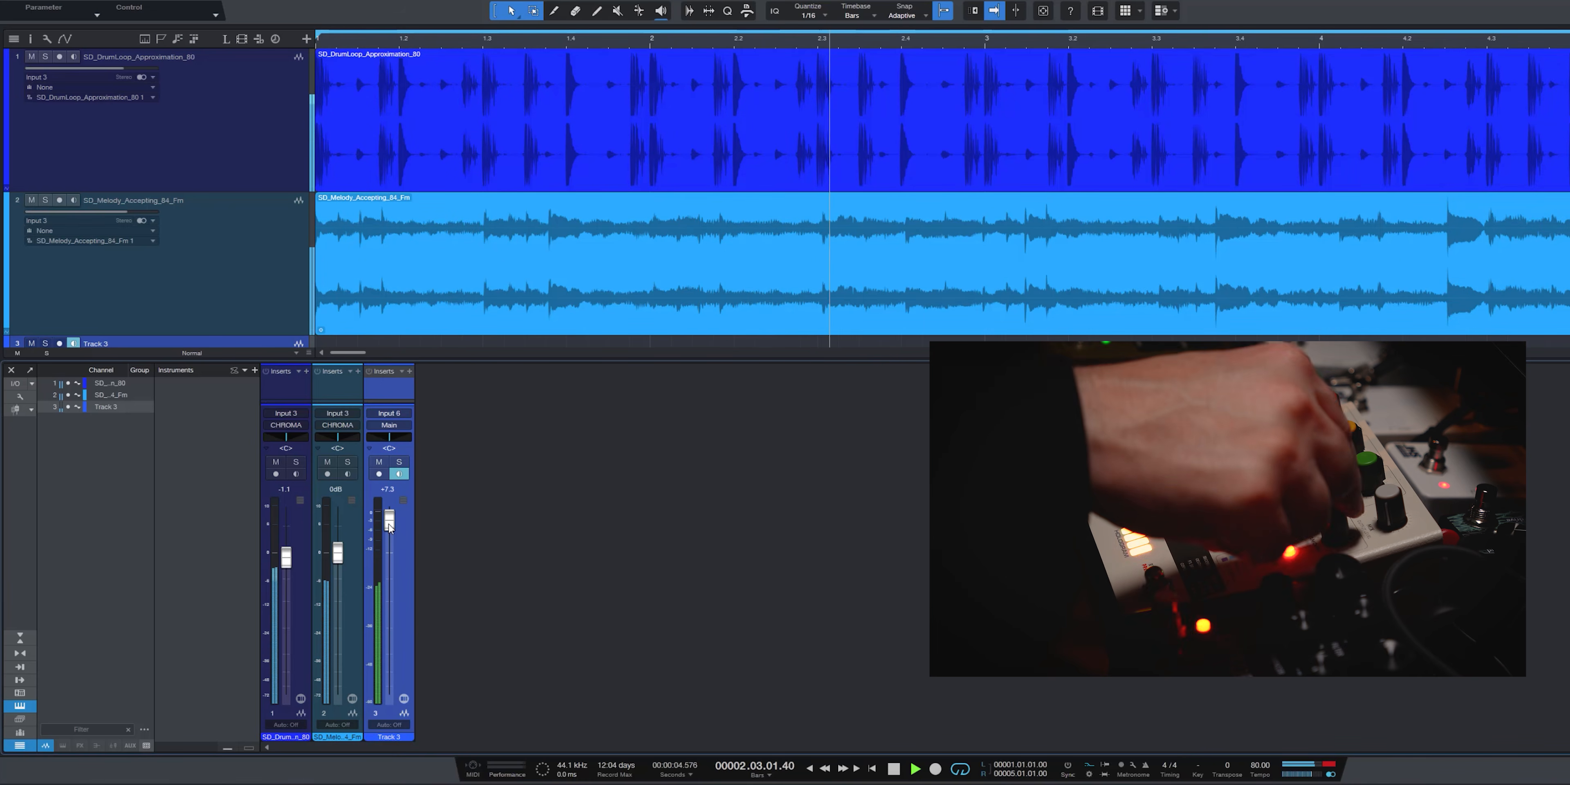
key("space")
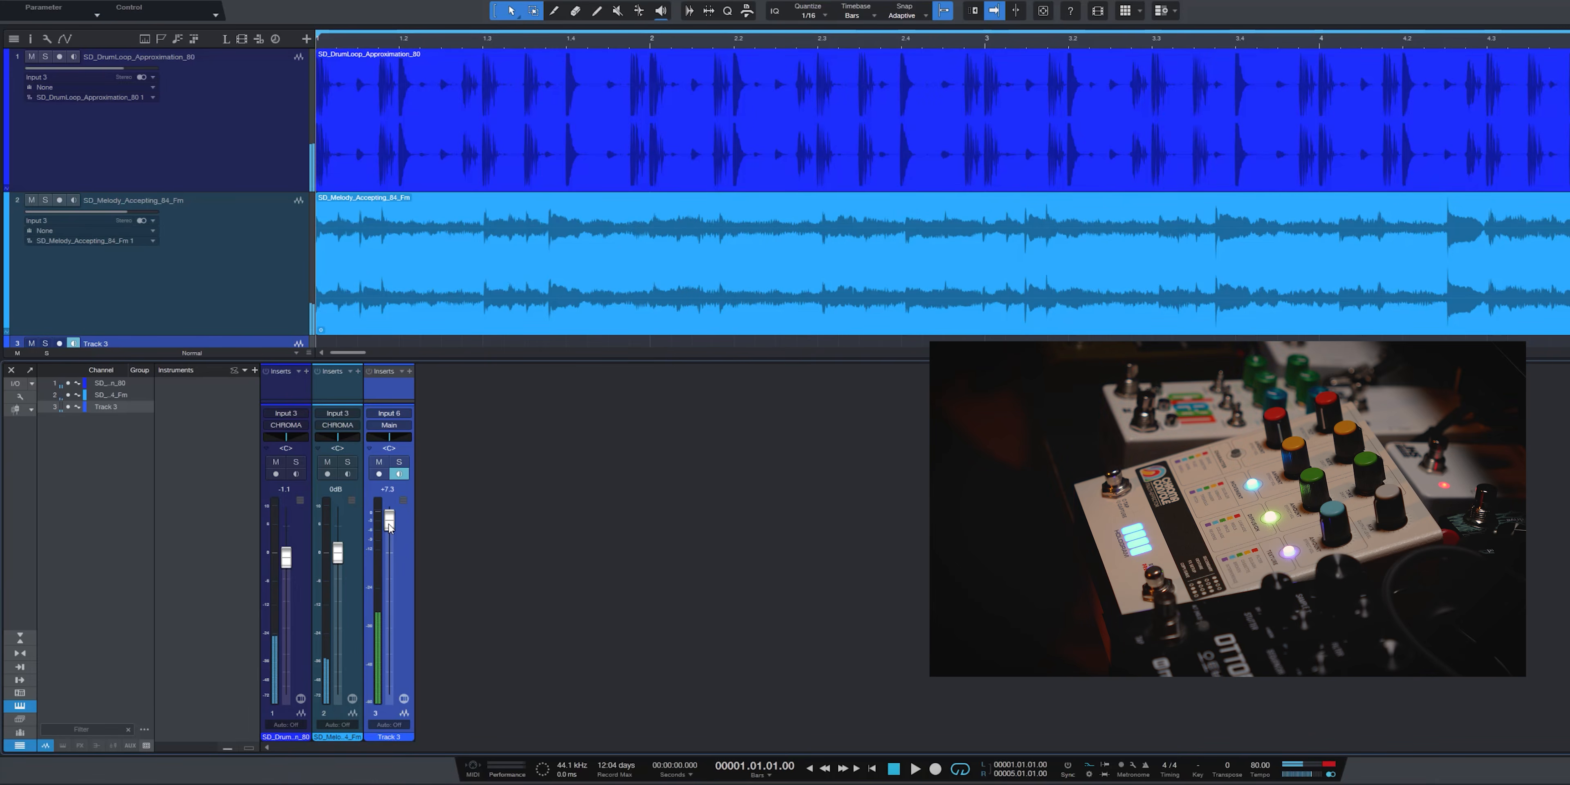